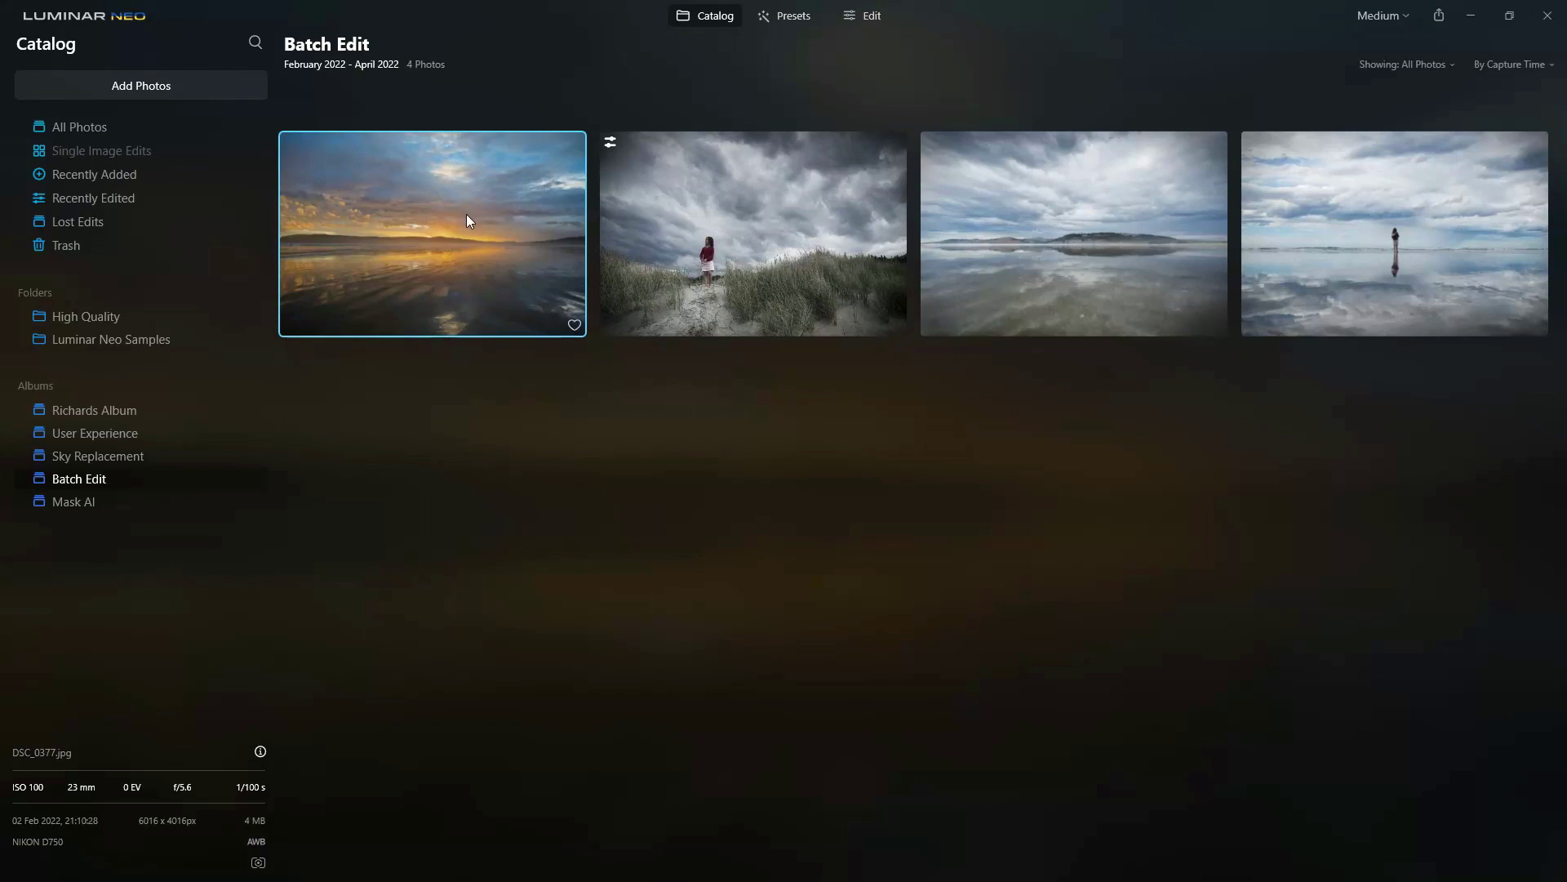
Open the beach sunset photo on its own and show its Easy Landscapes preset collection
double_click(435, 217)
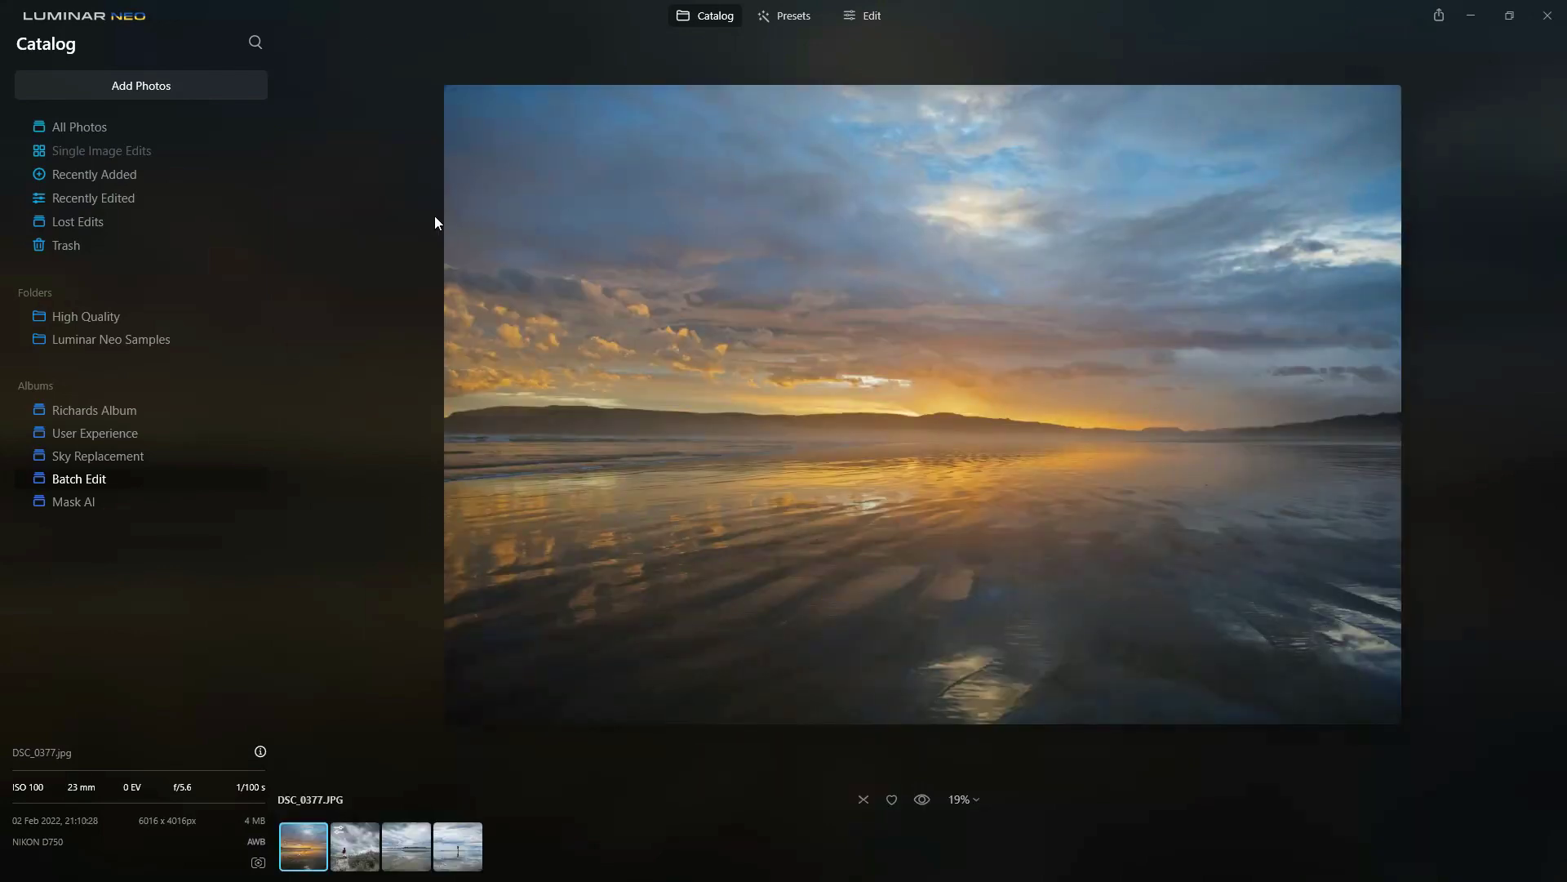
click(800, 17)
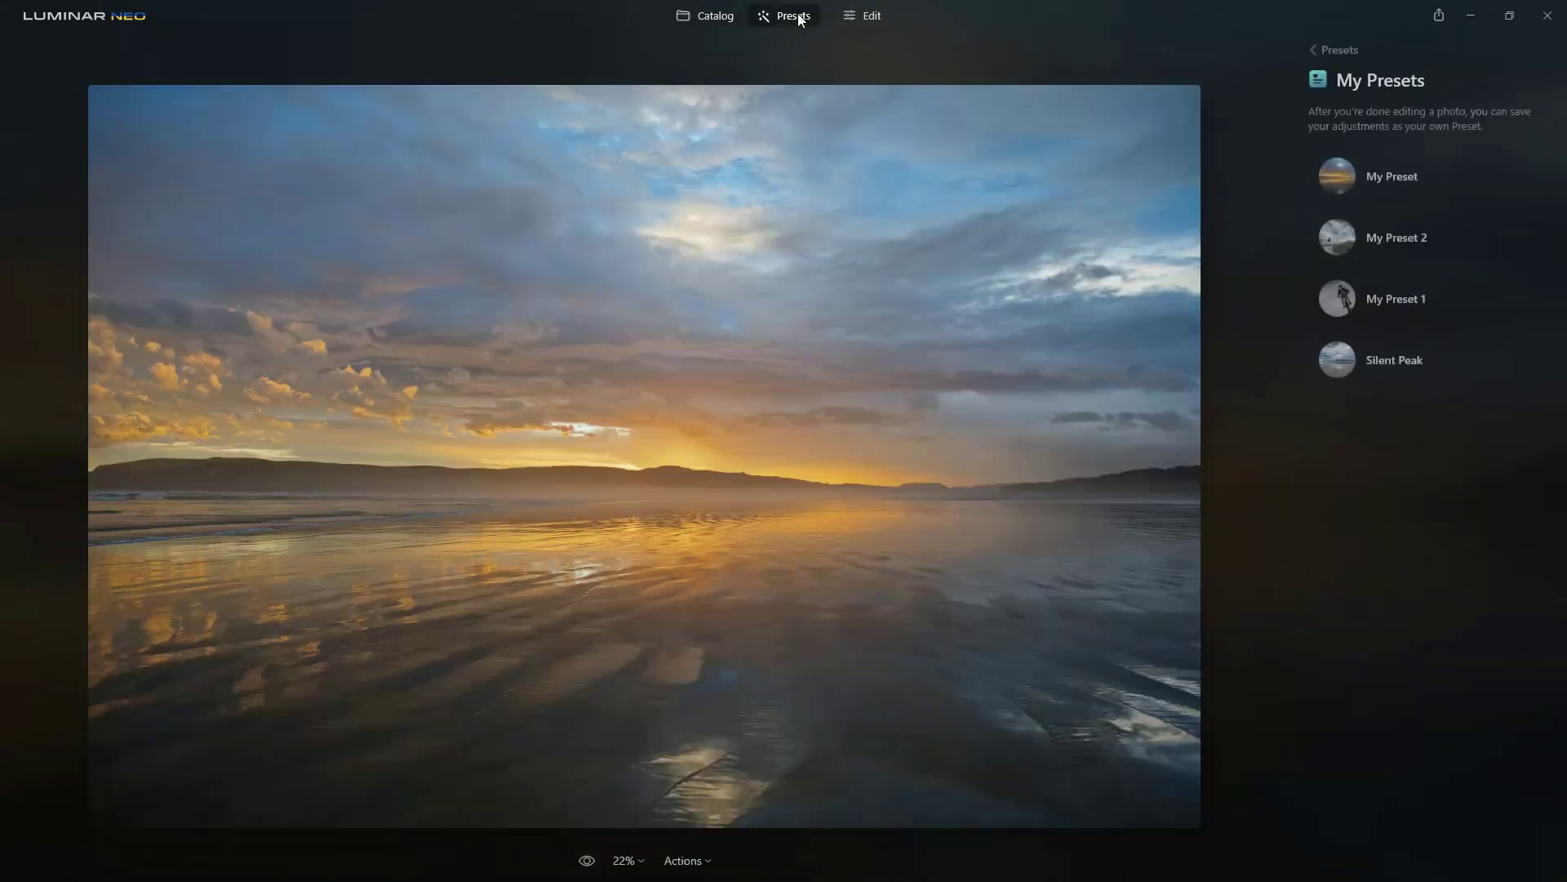
click(1324, 51)
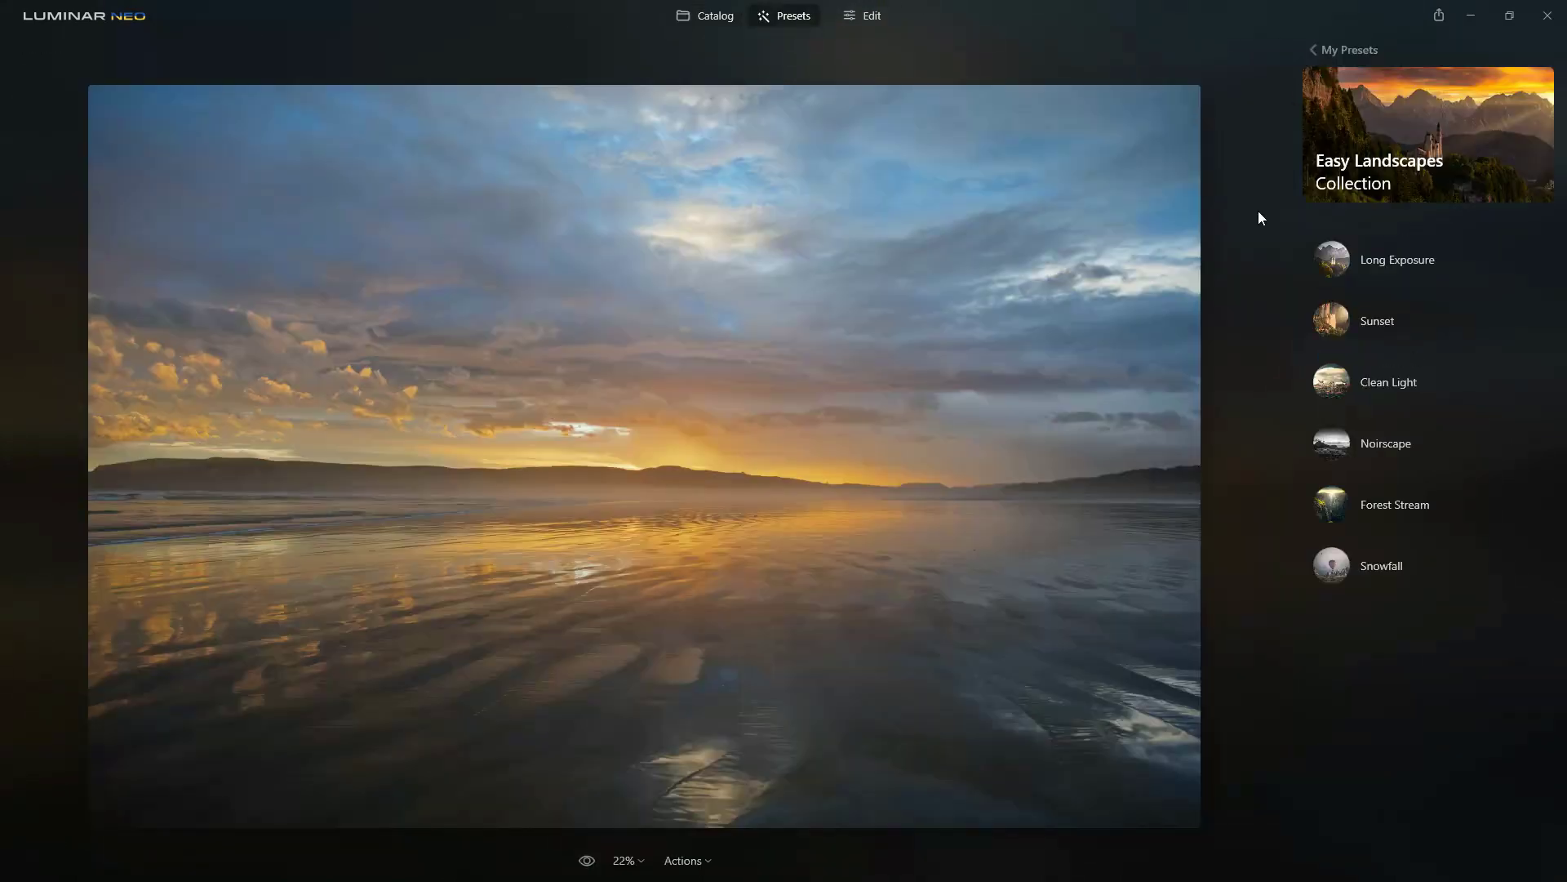
Return to the preset overview and scroll through the available collections
click(1352, 50)
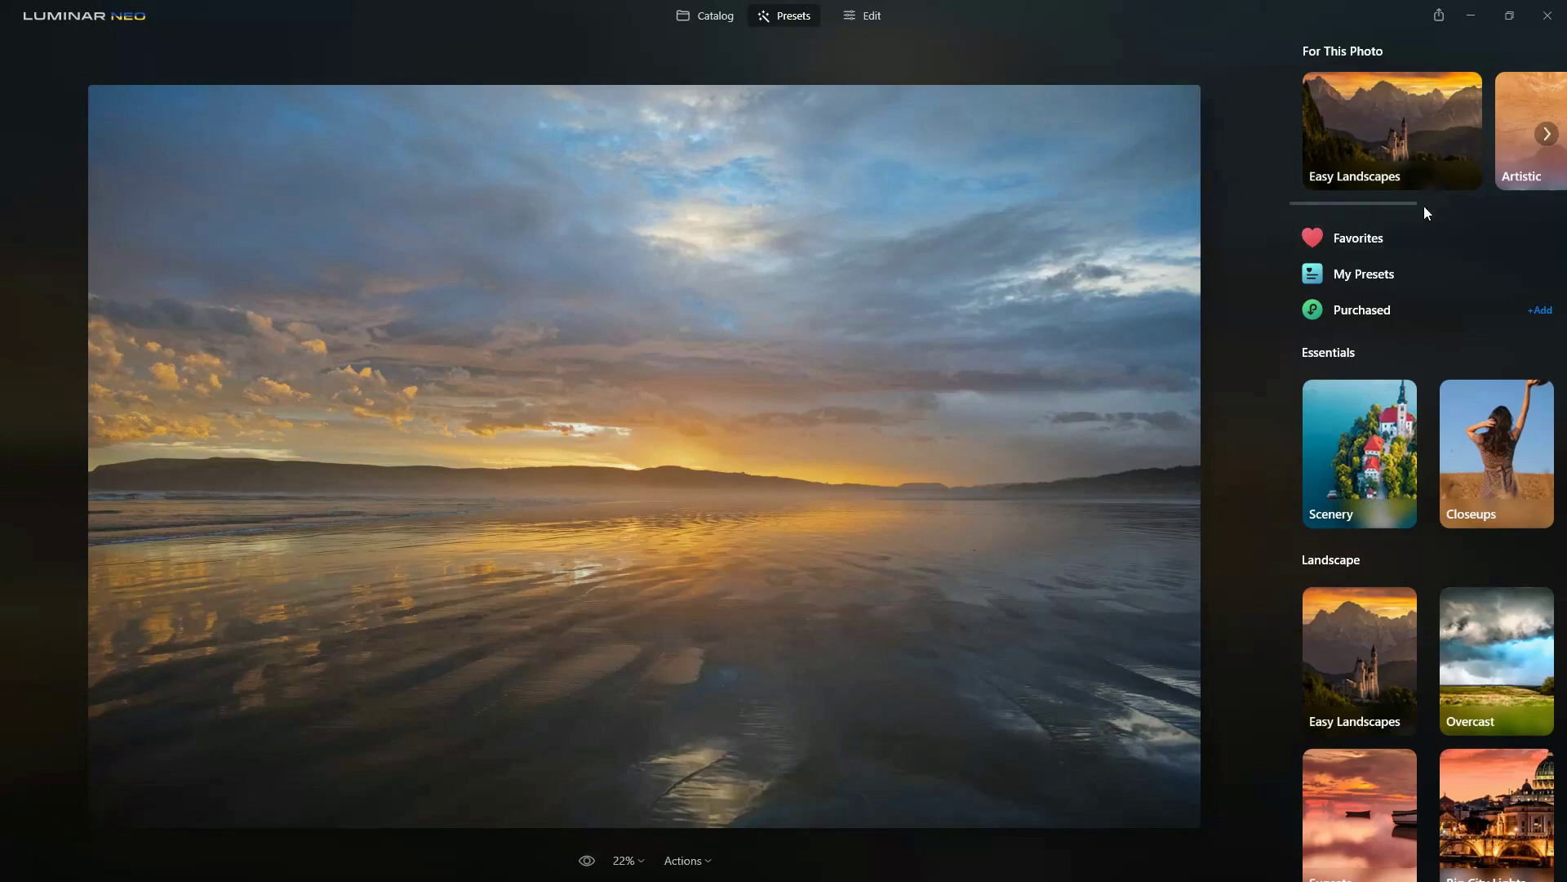
mouse_move(1394, 201)
mouse_down()
mouse_move(1555, 223)
mouse_move(1392, 201)
mouse_up()
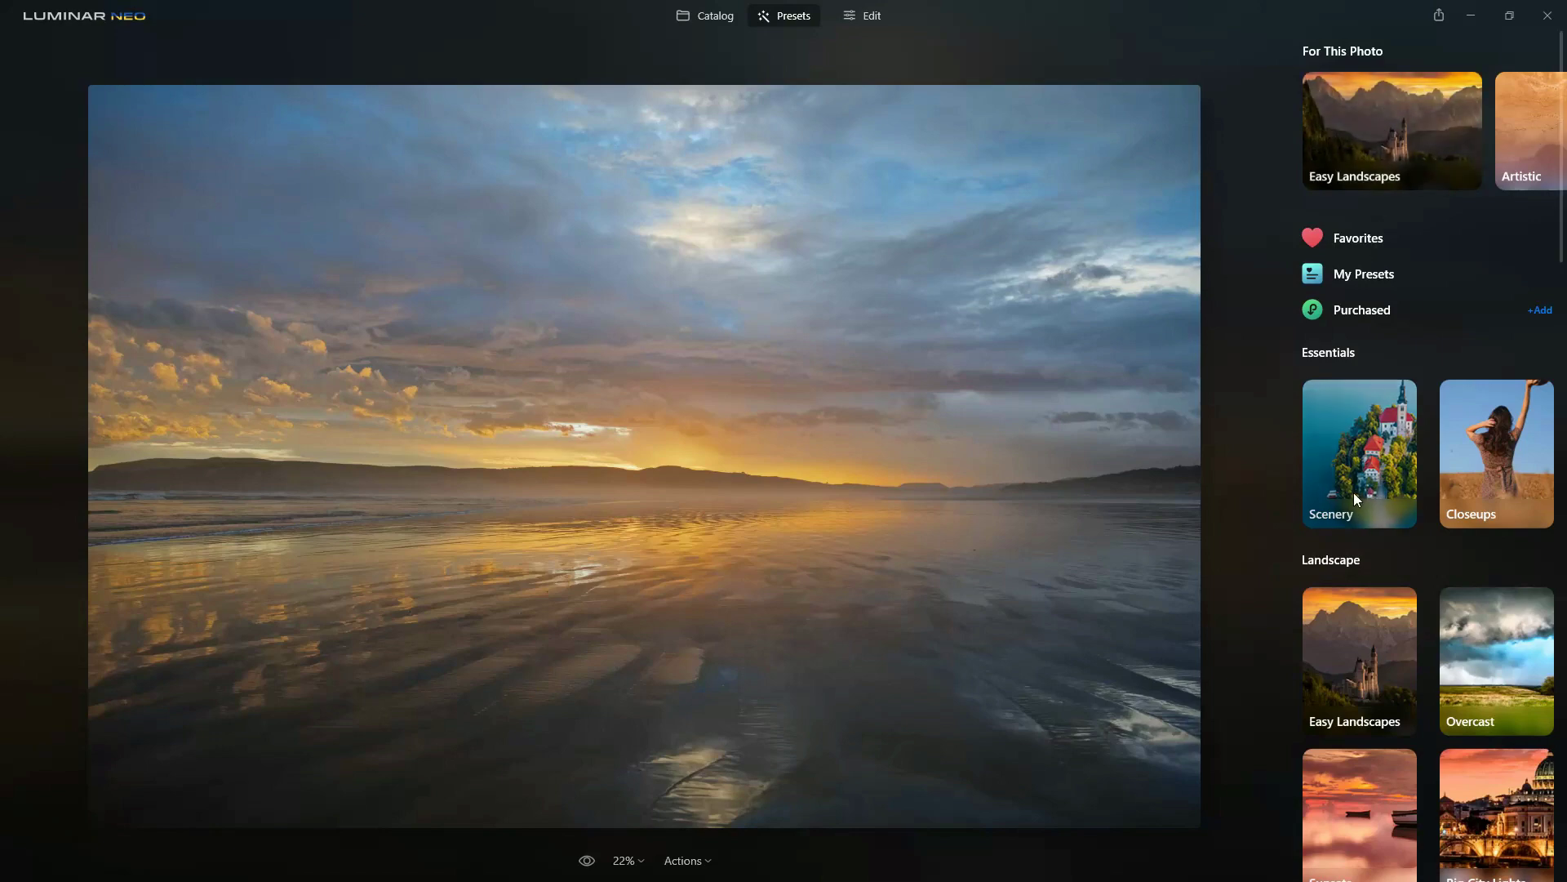
scroll(1367, 483, down, 3)
scroll(1372, 480, down, 10)
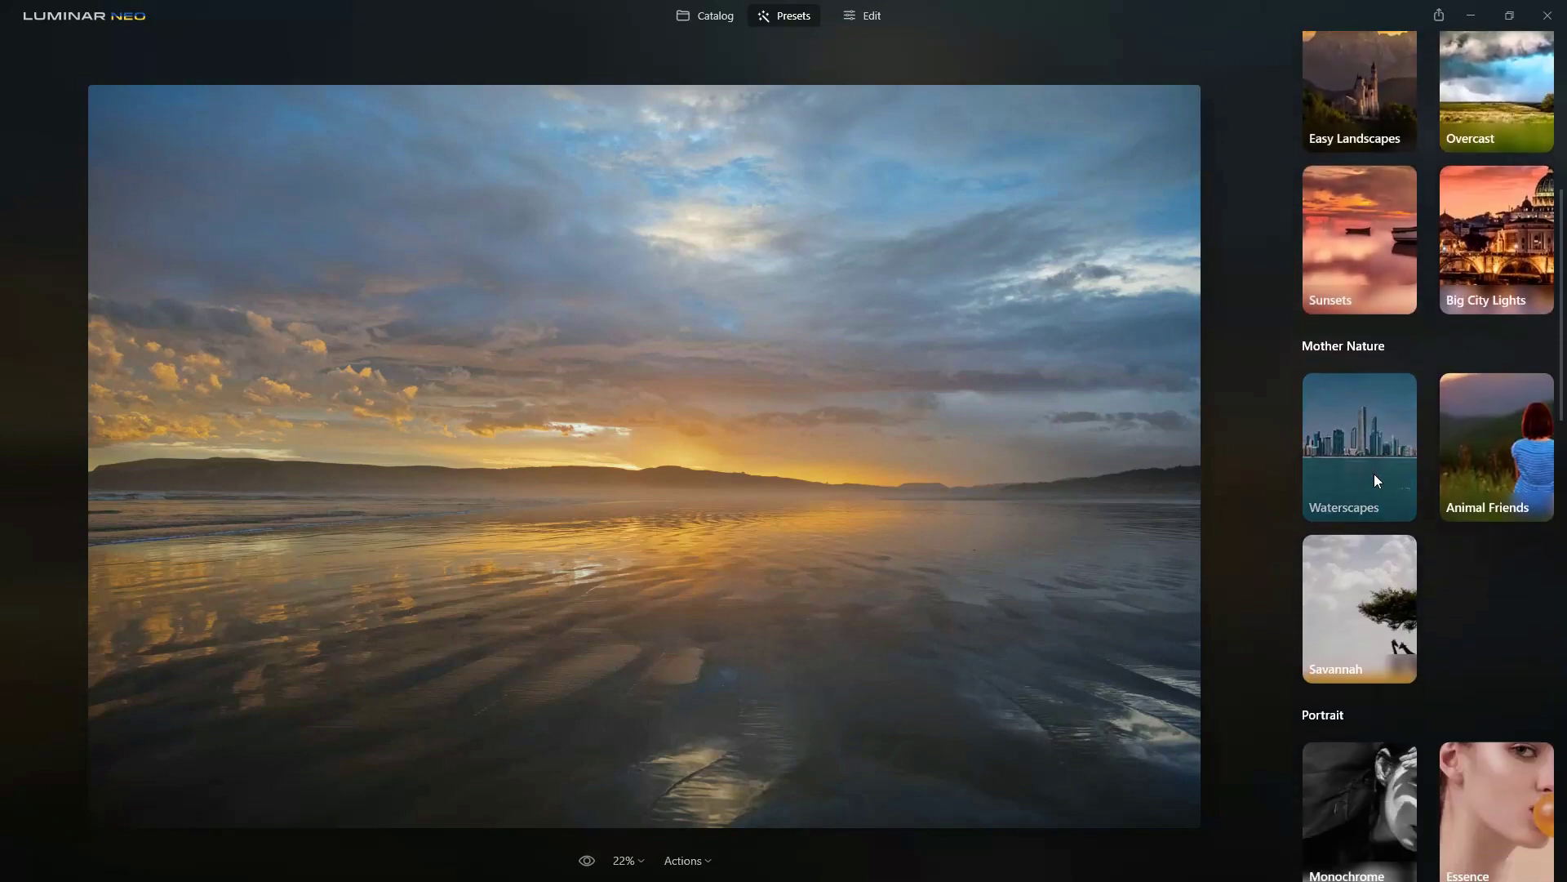
scroll(1375, 470, up, 12)
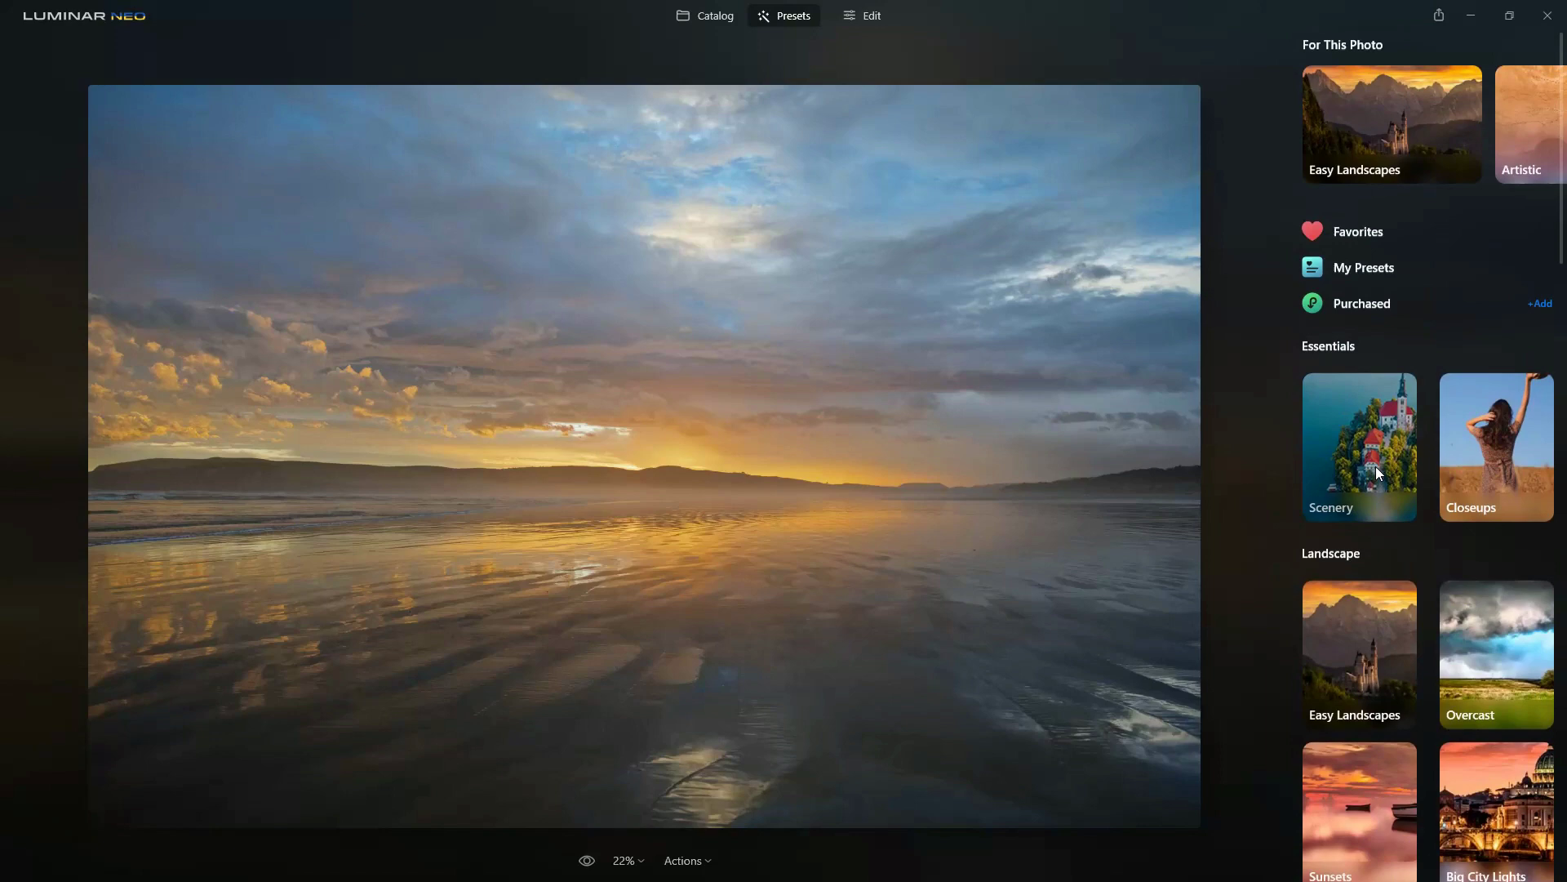
Try Long Exposure, Sunset and Clean Light from Easy Landscapes, ending on Clean Light as a favourite
click(1350, 120)
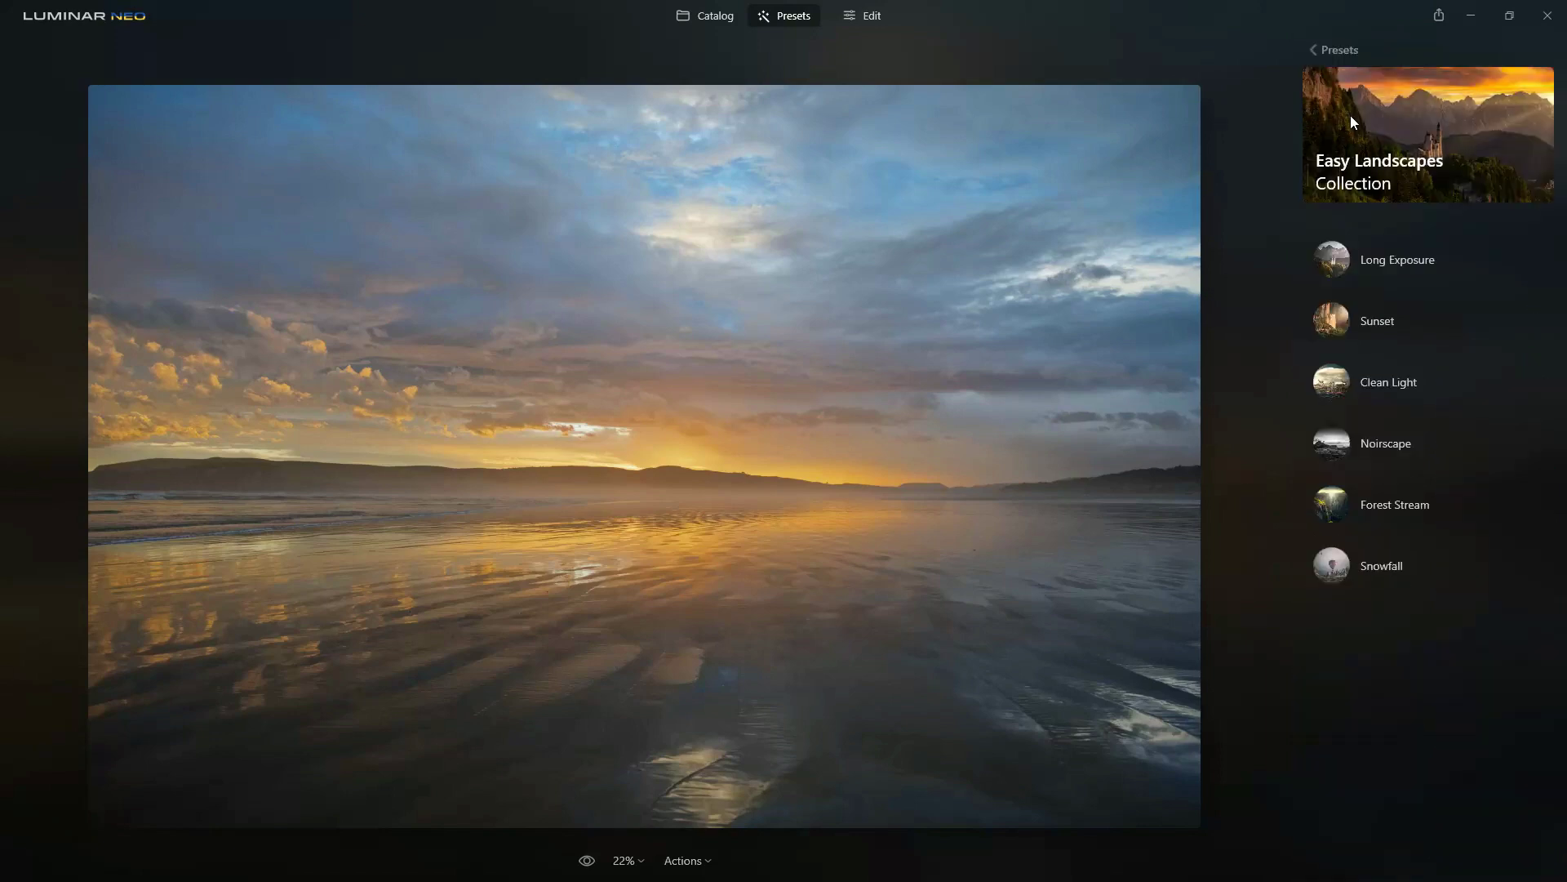
click(1390, 266)
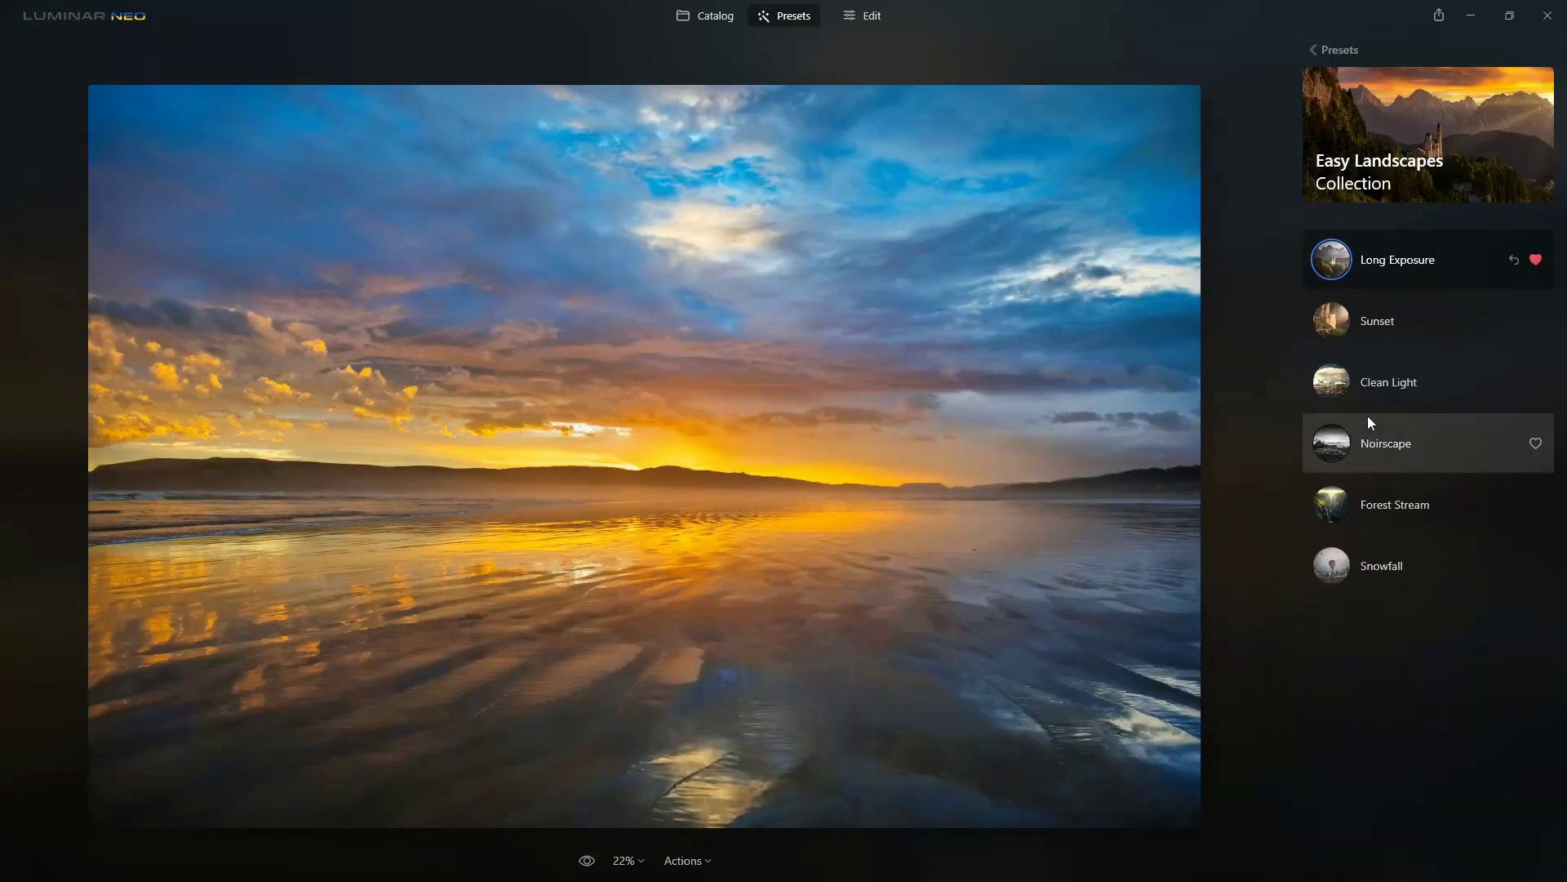
click(1413, 324)
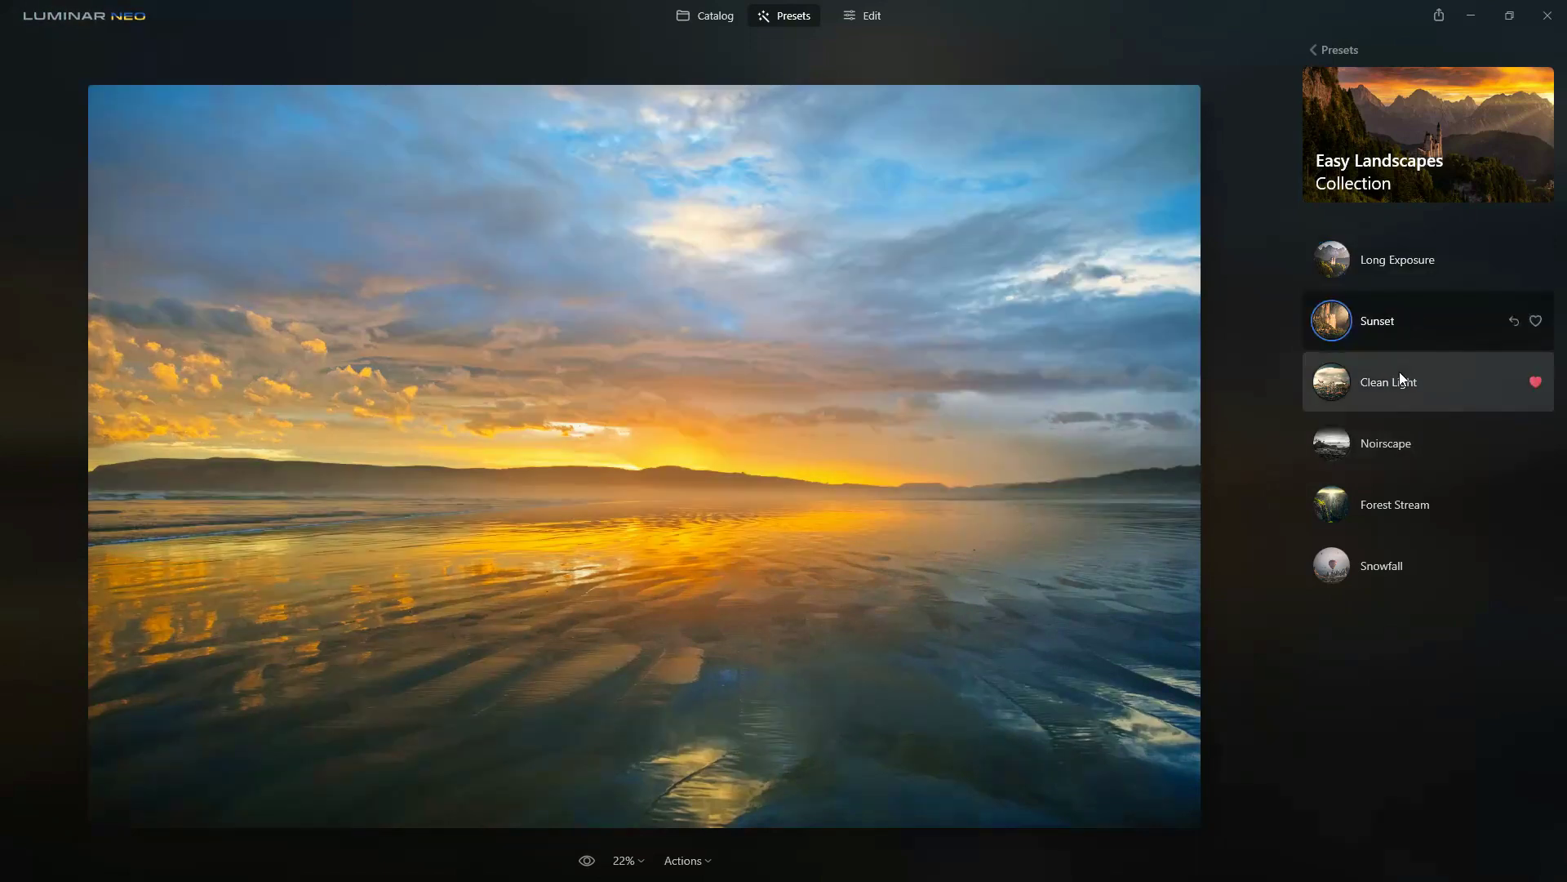
click(1399, 384)
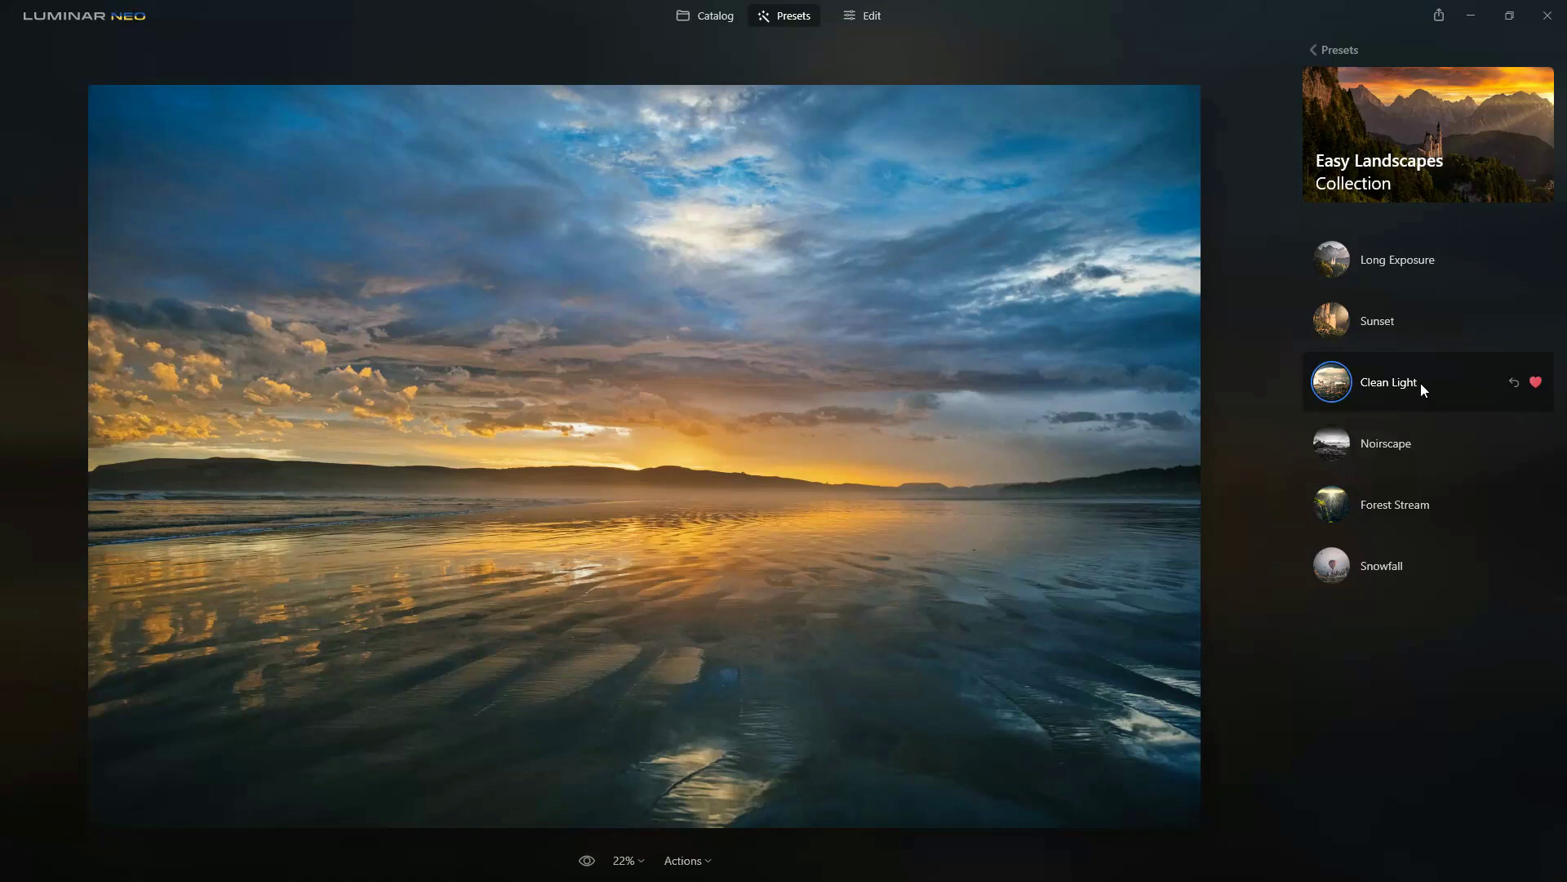
click(1537, 382)
click(1536, 382)
Revert the photo to its original look and raise Structure amount to 32
click(867, 21)
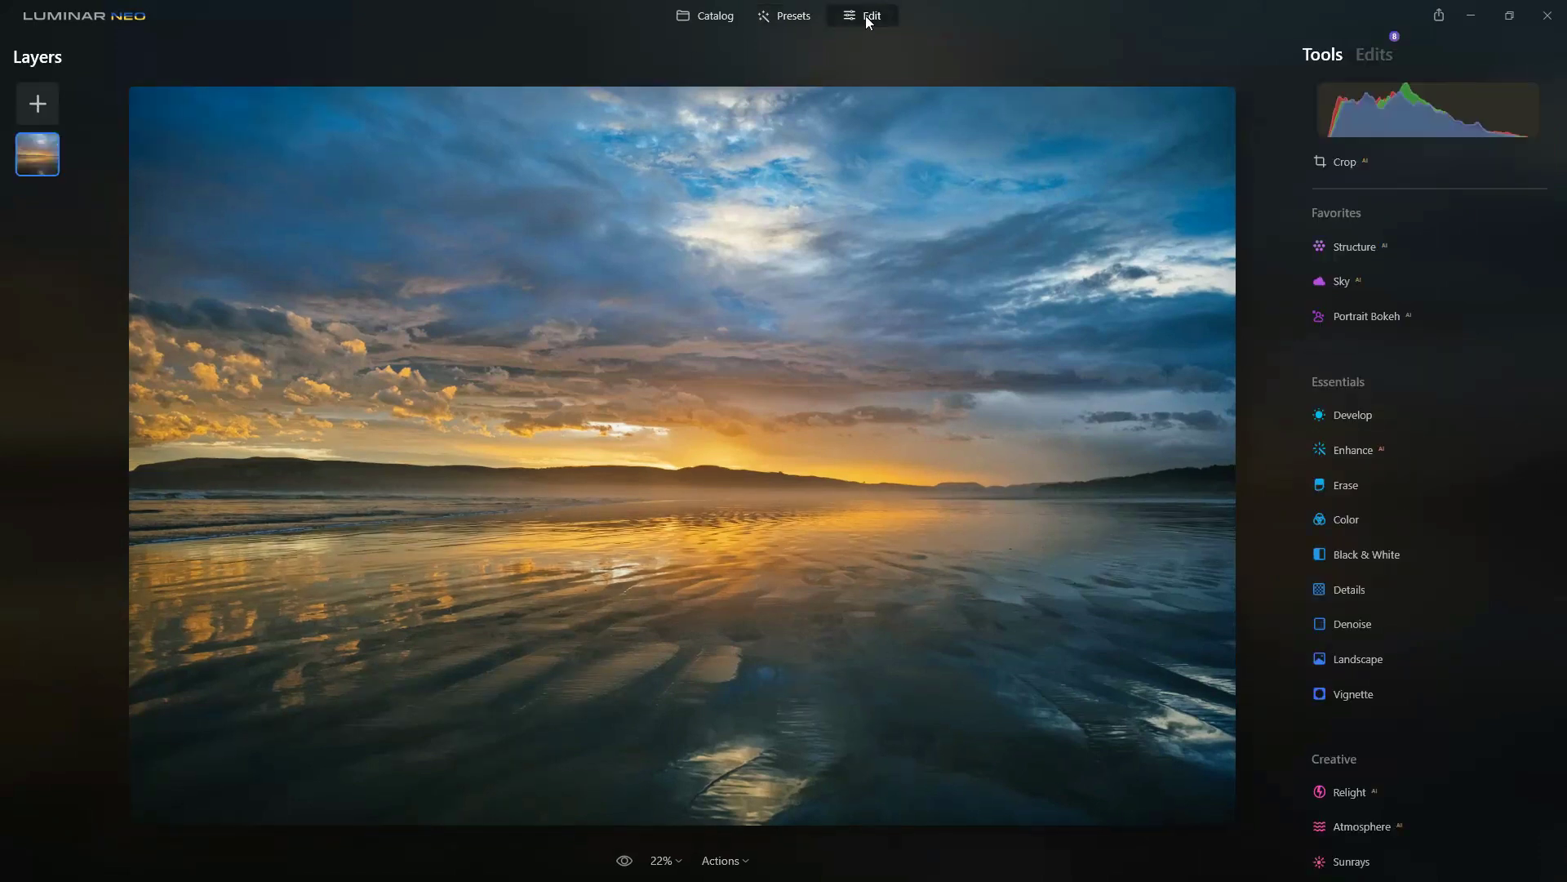
click(745, 860)
click(772, 792)
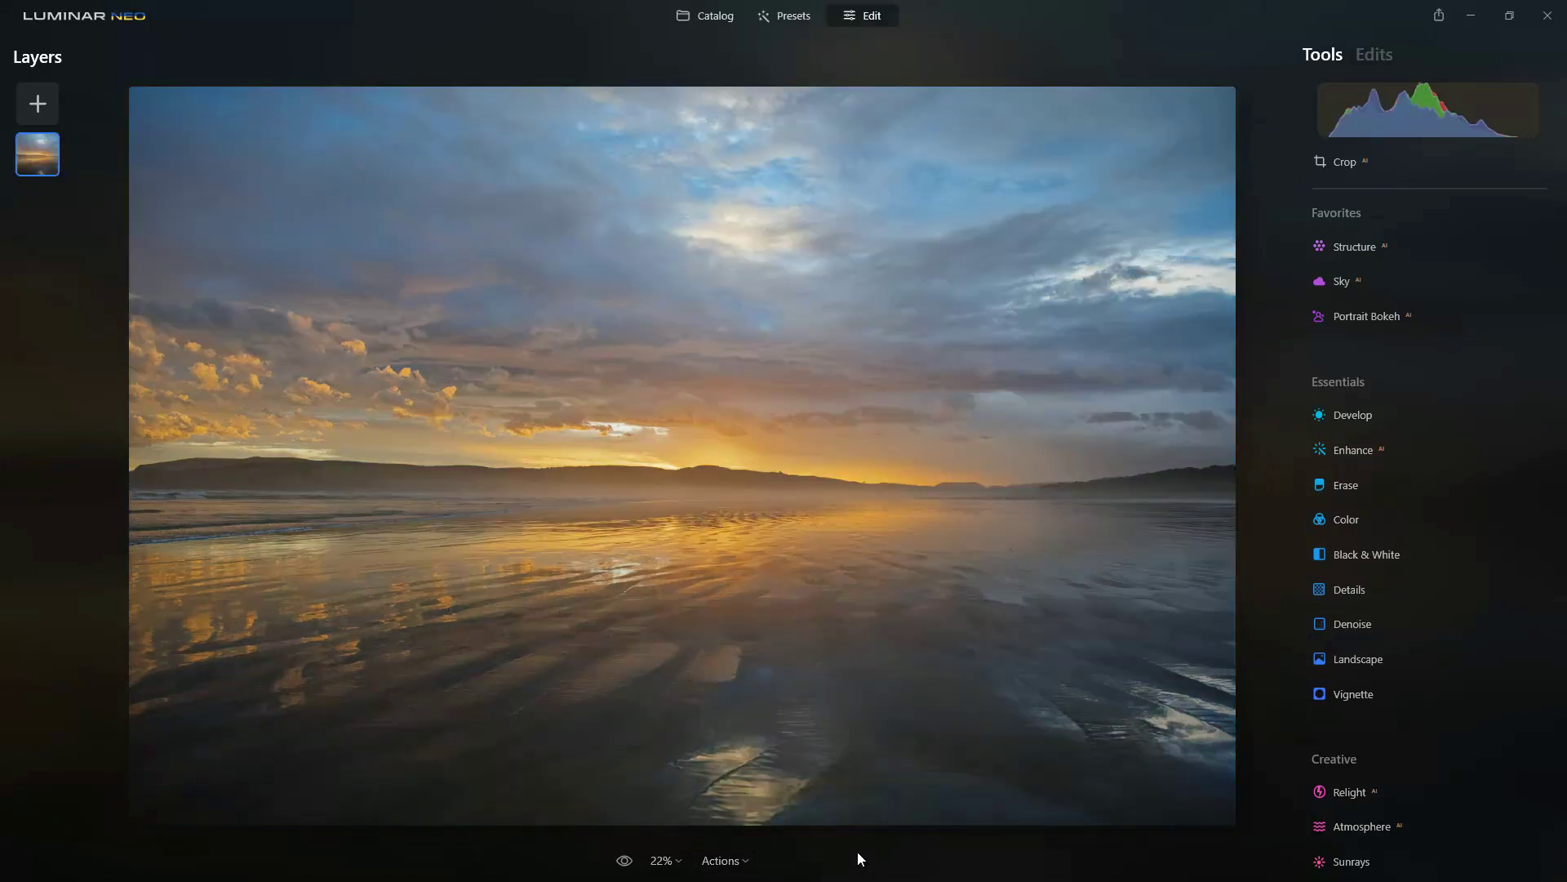
click(1363, 248)
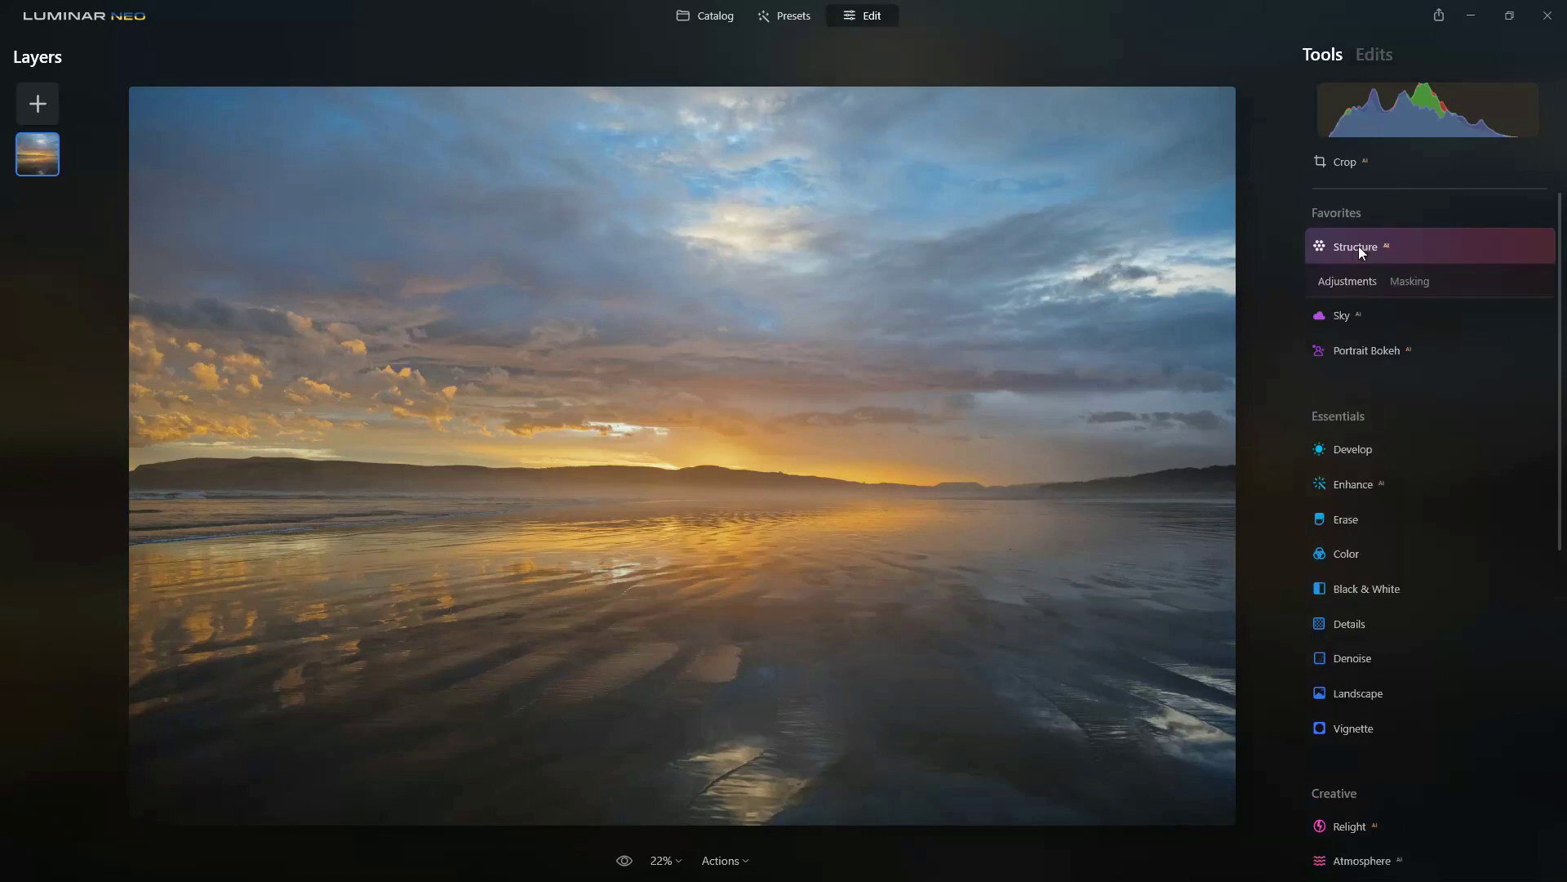
click(1457, 335)
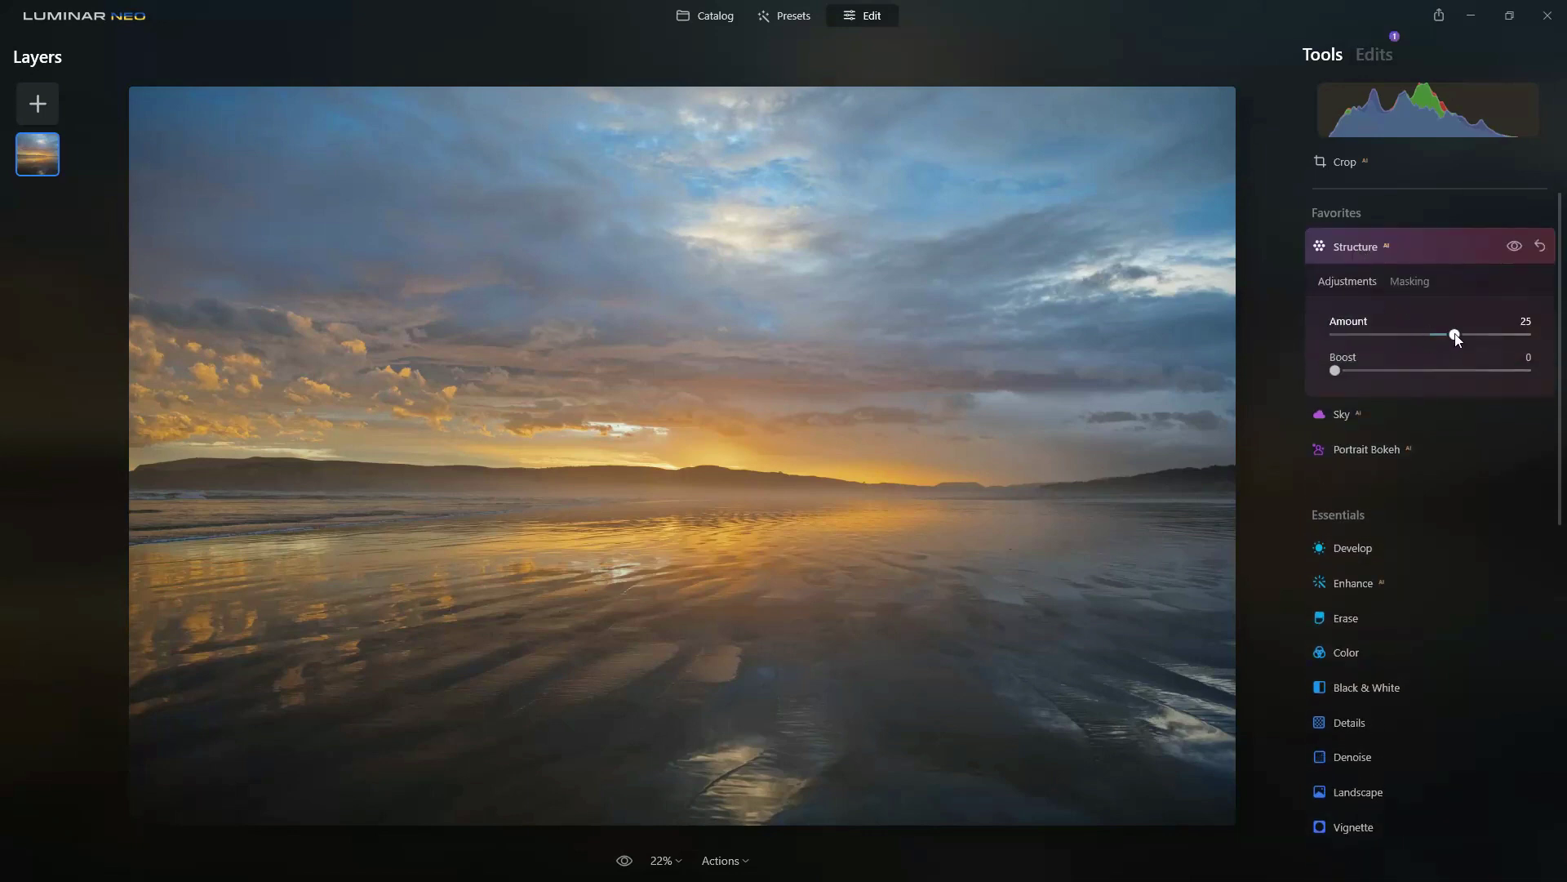
click(1461, 334)
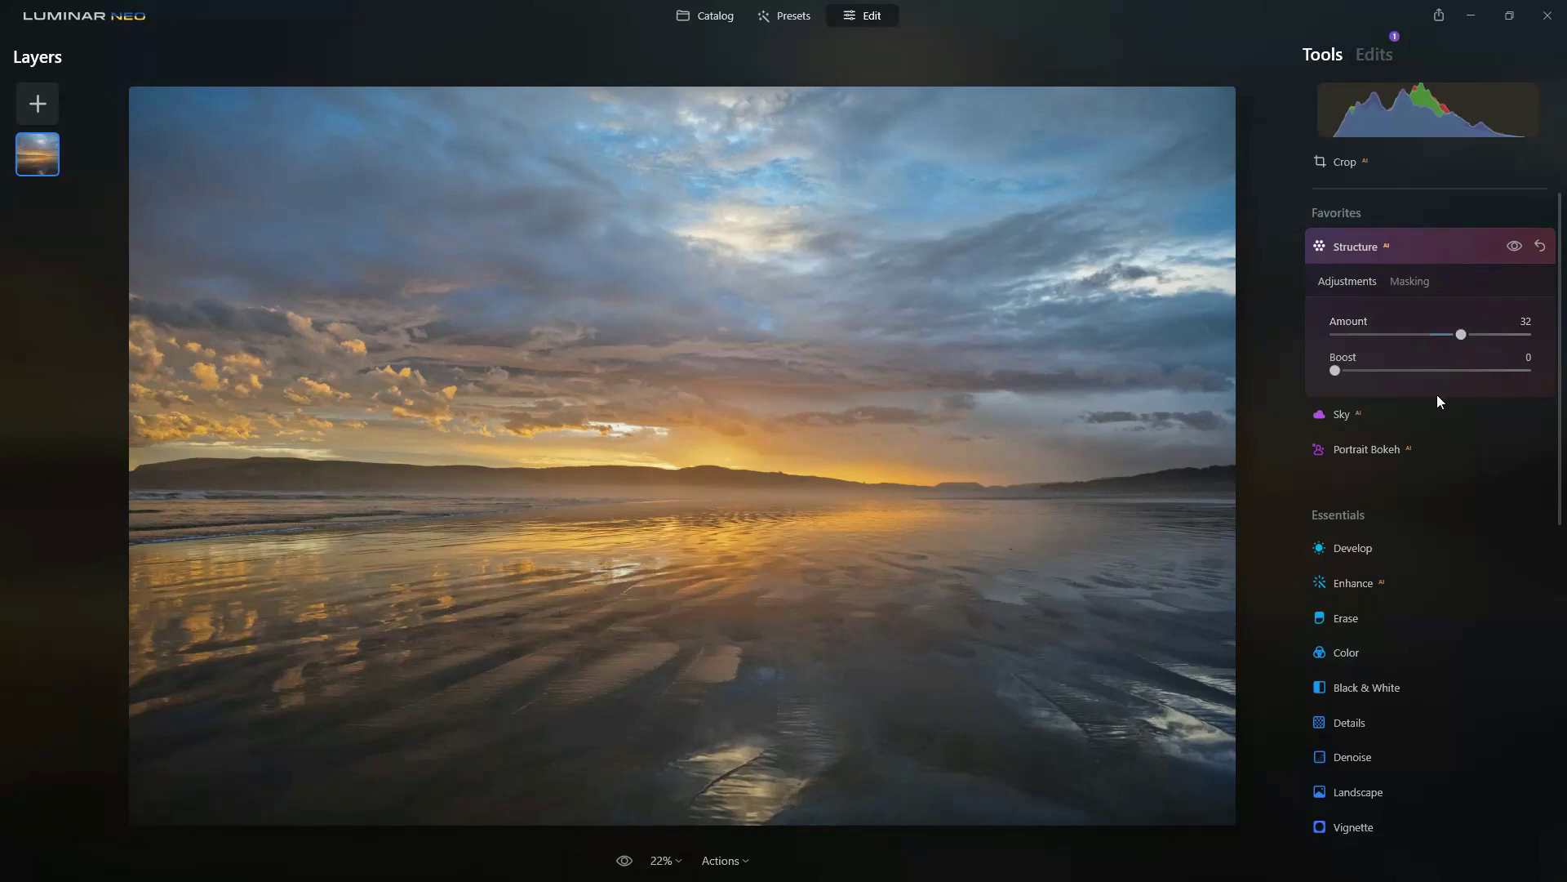
In Enhance, set Sky Enhancer to 27 and Accent to 43
click(1344, 584)
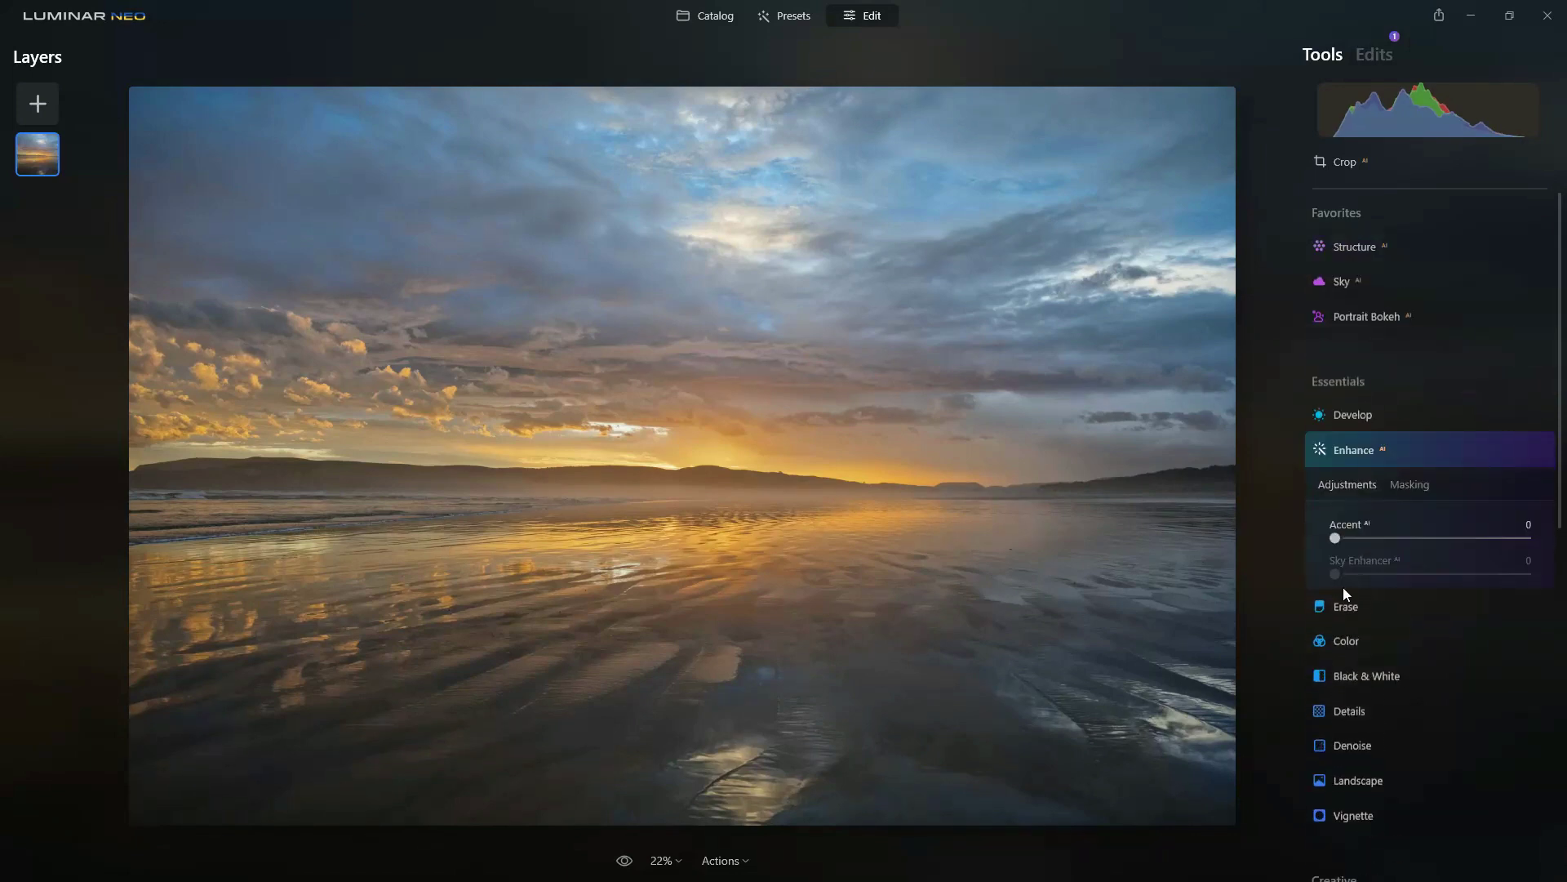
click(1393, 530)
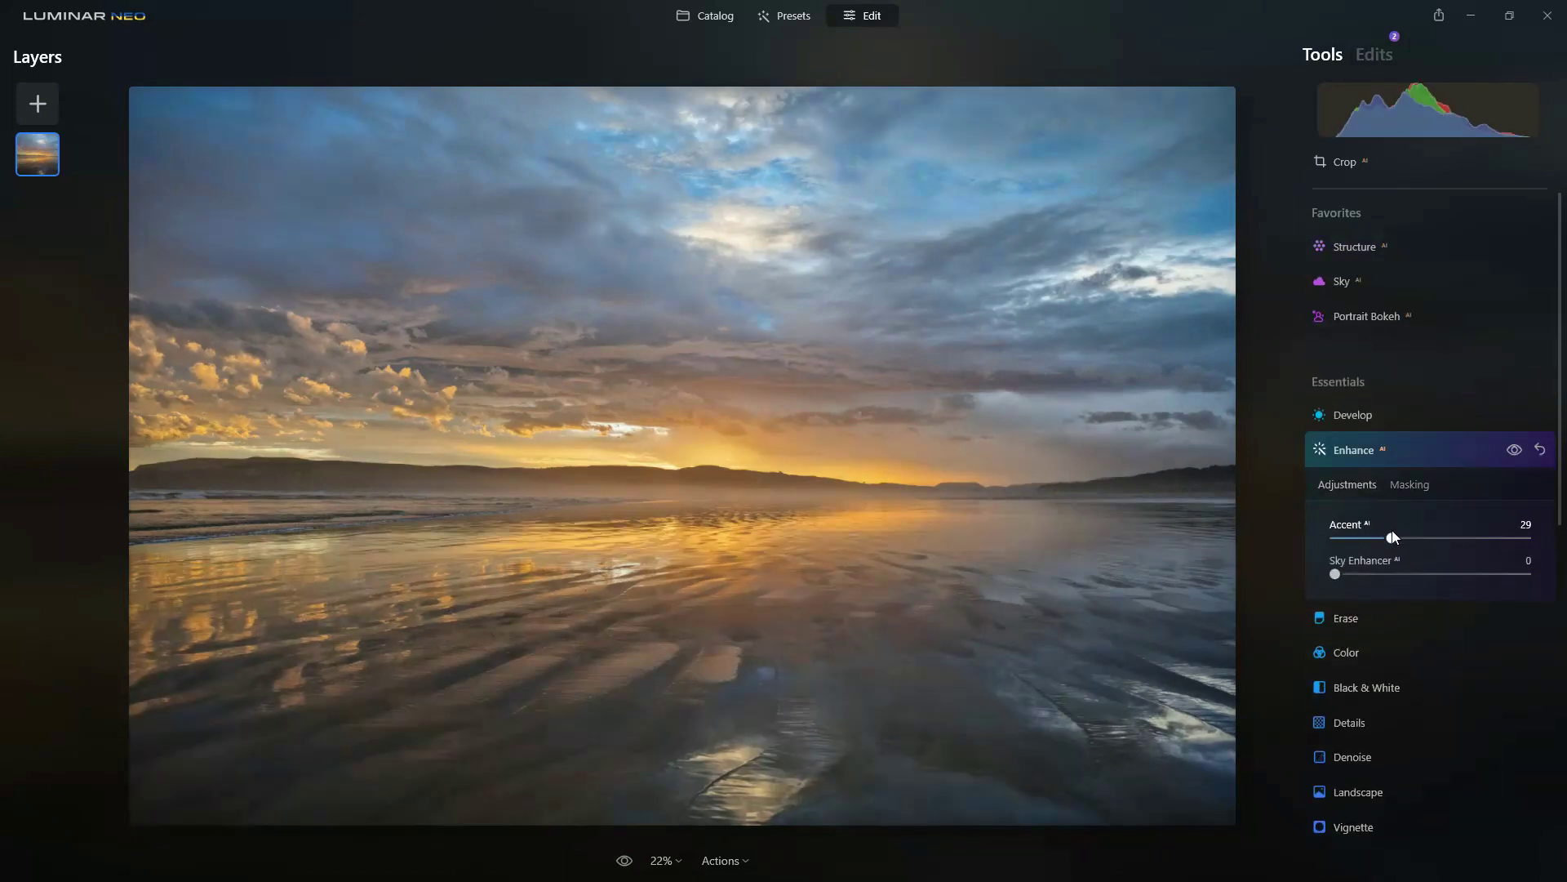
click(1388, 574)
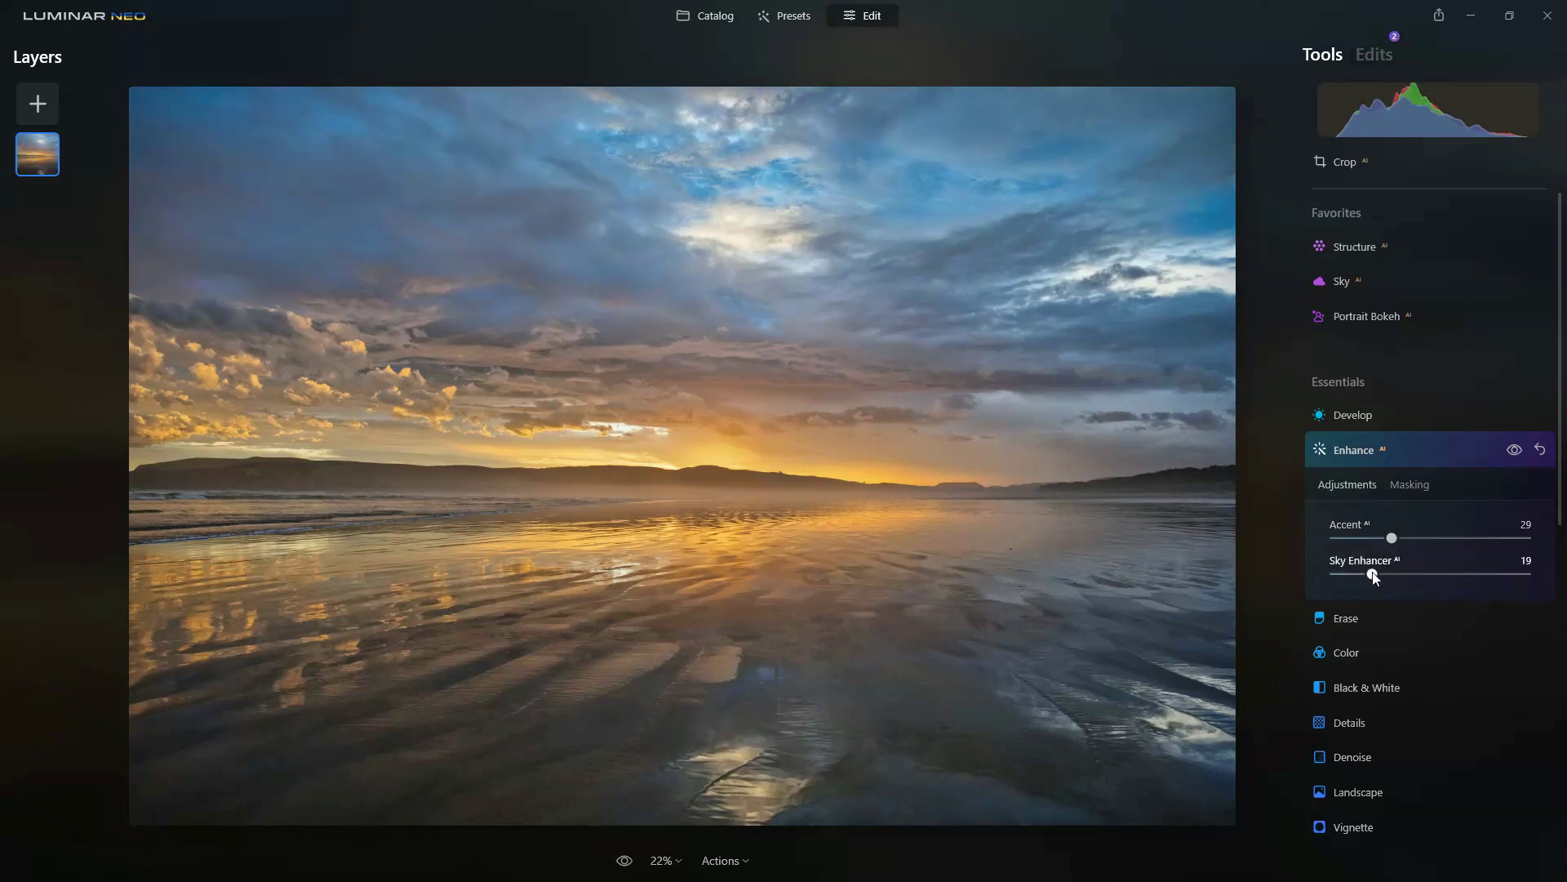
click(1418, 538)
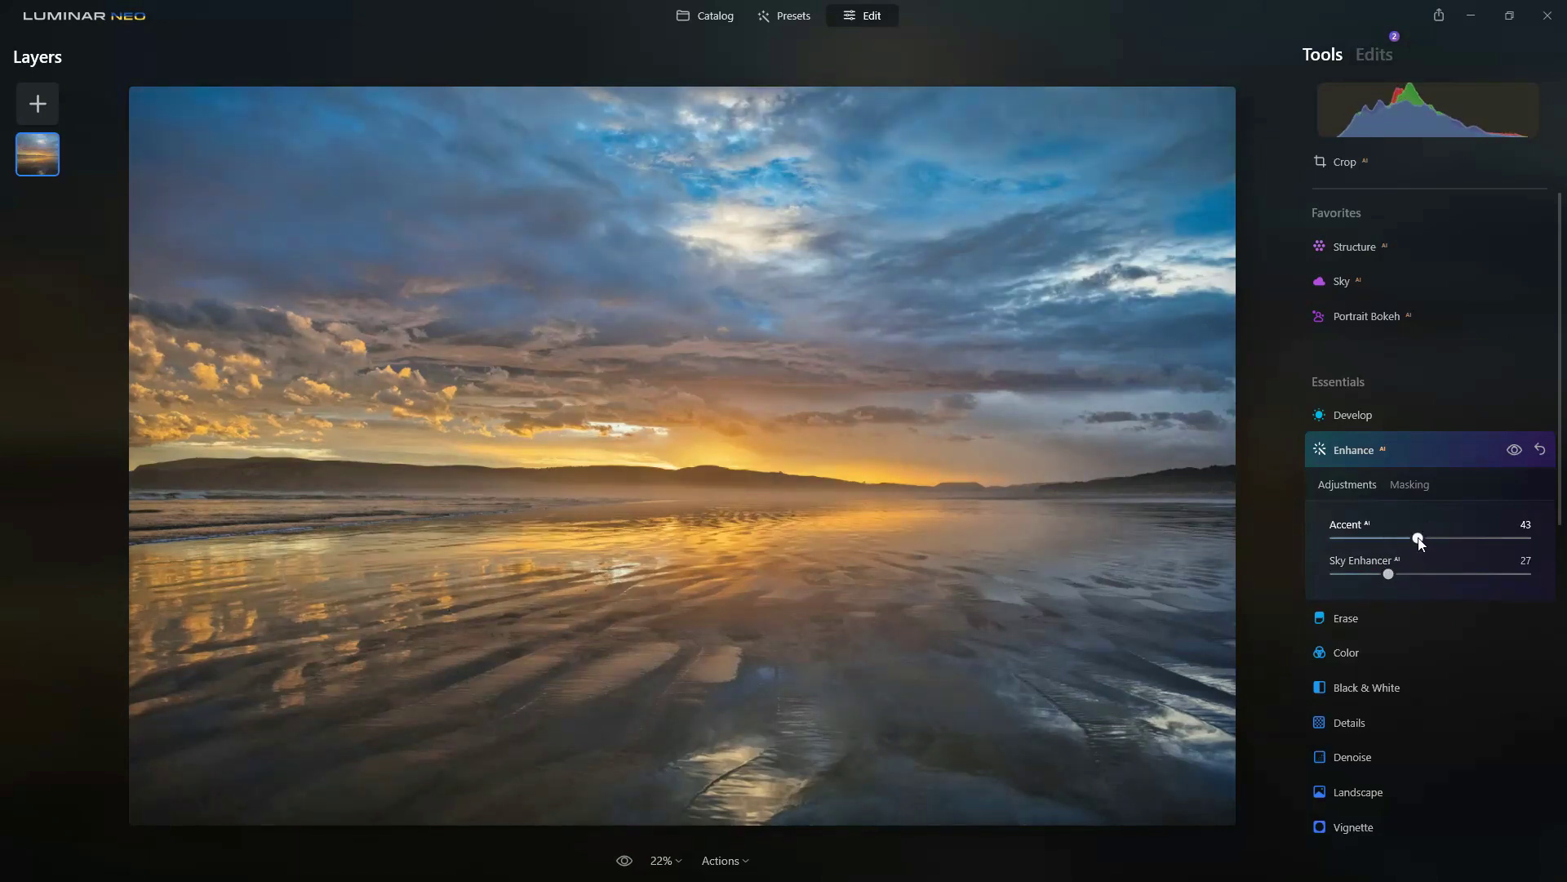
Darken the edges with a -68 vignette, then compare before/after, ending on the edited version
click(1362, 826)
click(1408, 760)
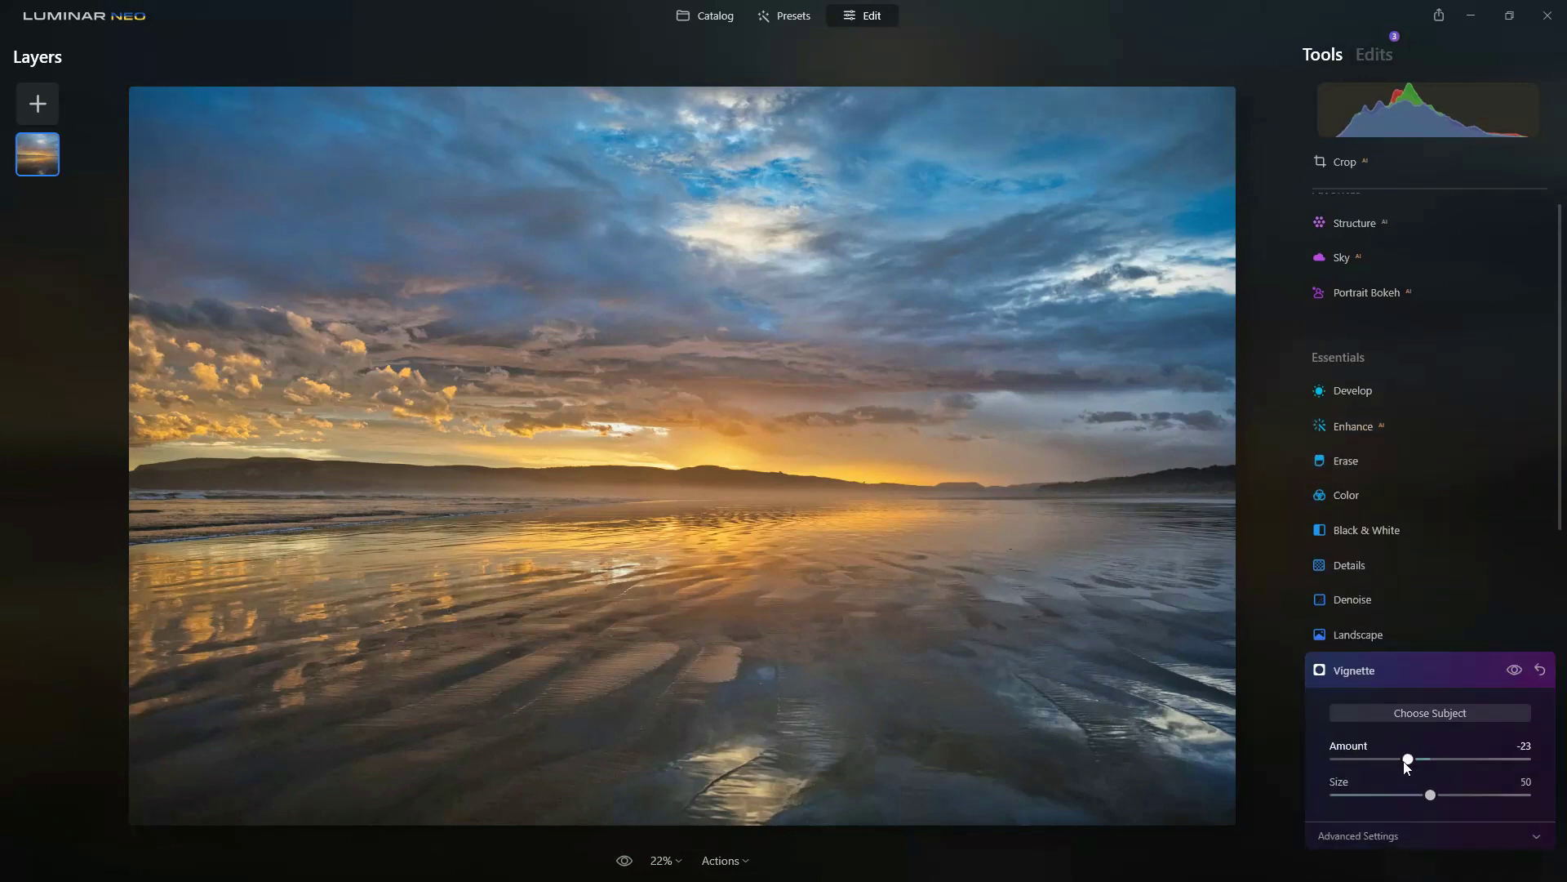
drag(1402, 761, 1368, 763)
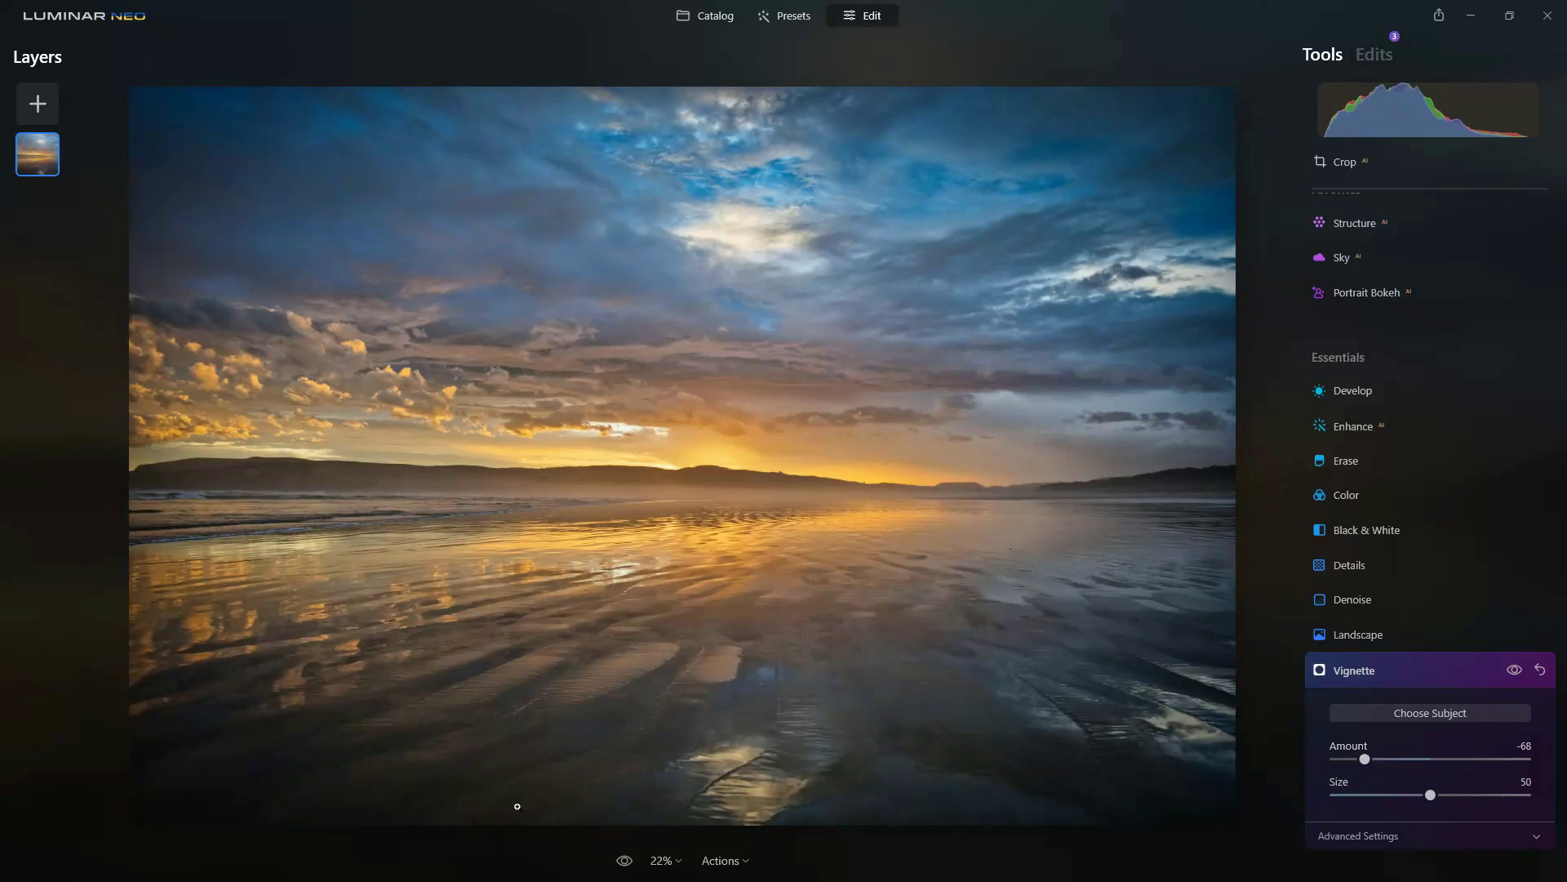
click(624, 862)
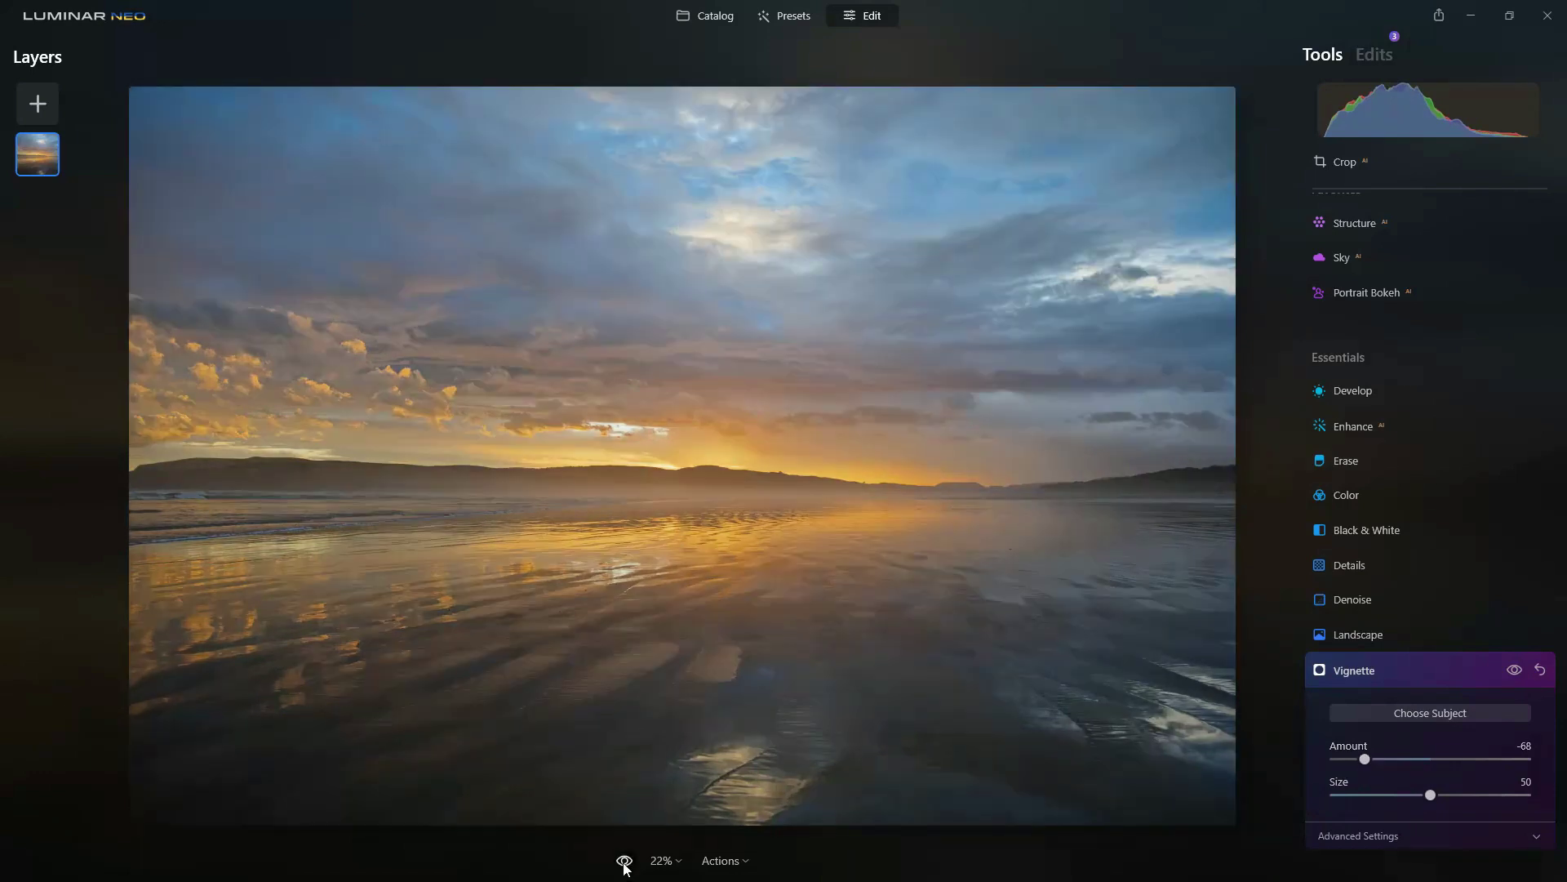
click(625, 862)
click(624, 862)
click(624, 862)
click(624, 862)
click(624, 862)
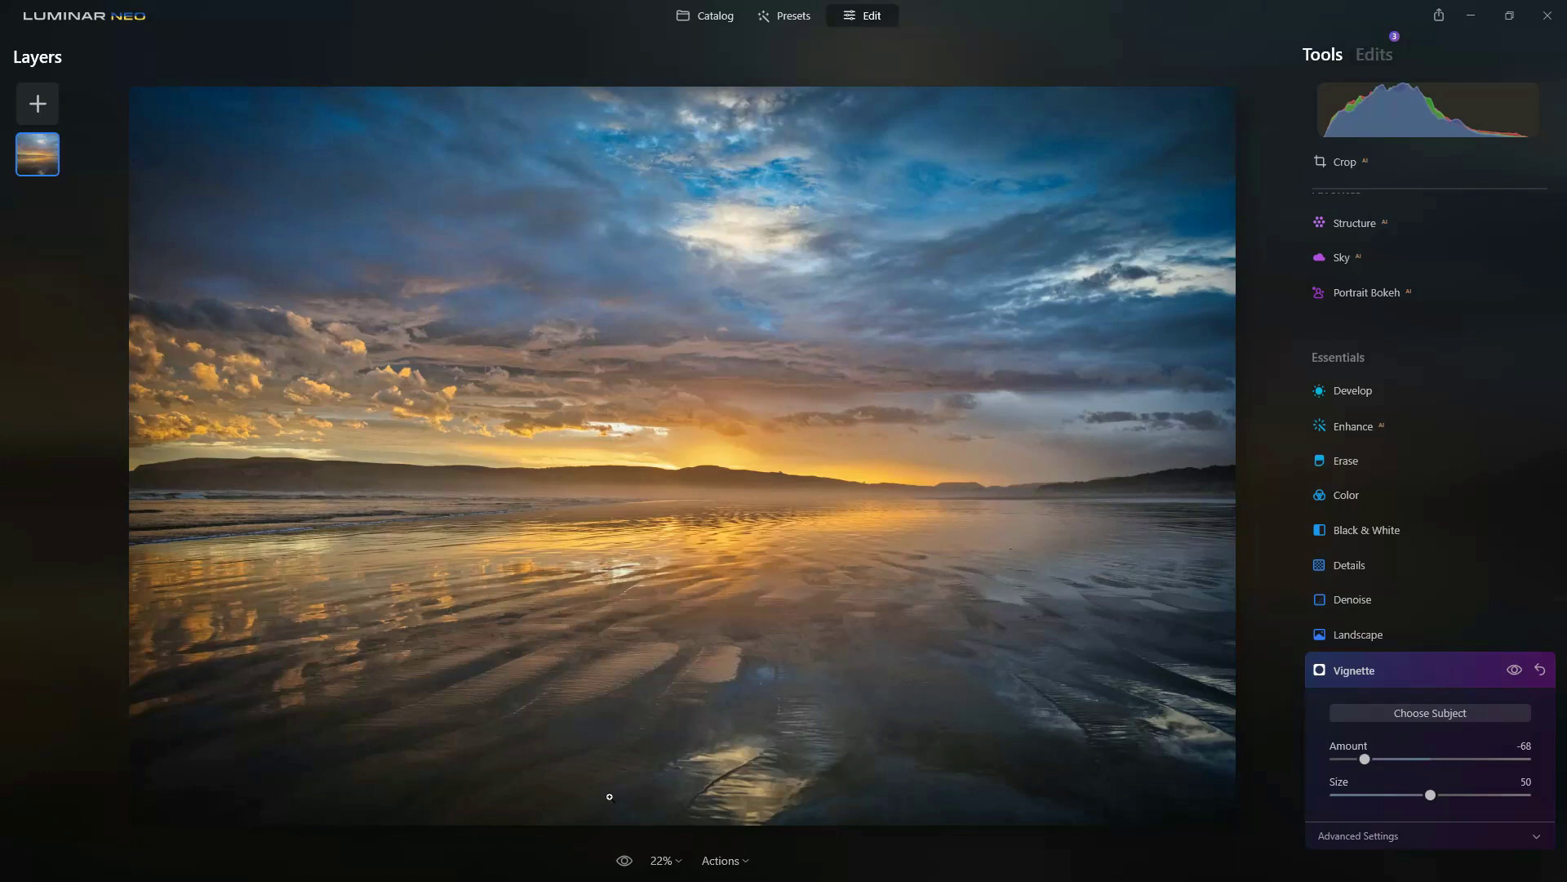
Save the current edits as a new preset, entering the name Beached
click(744, 864)
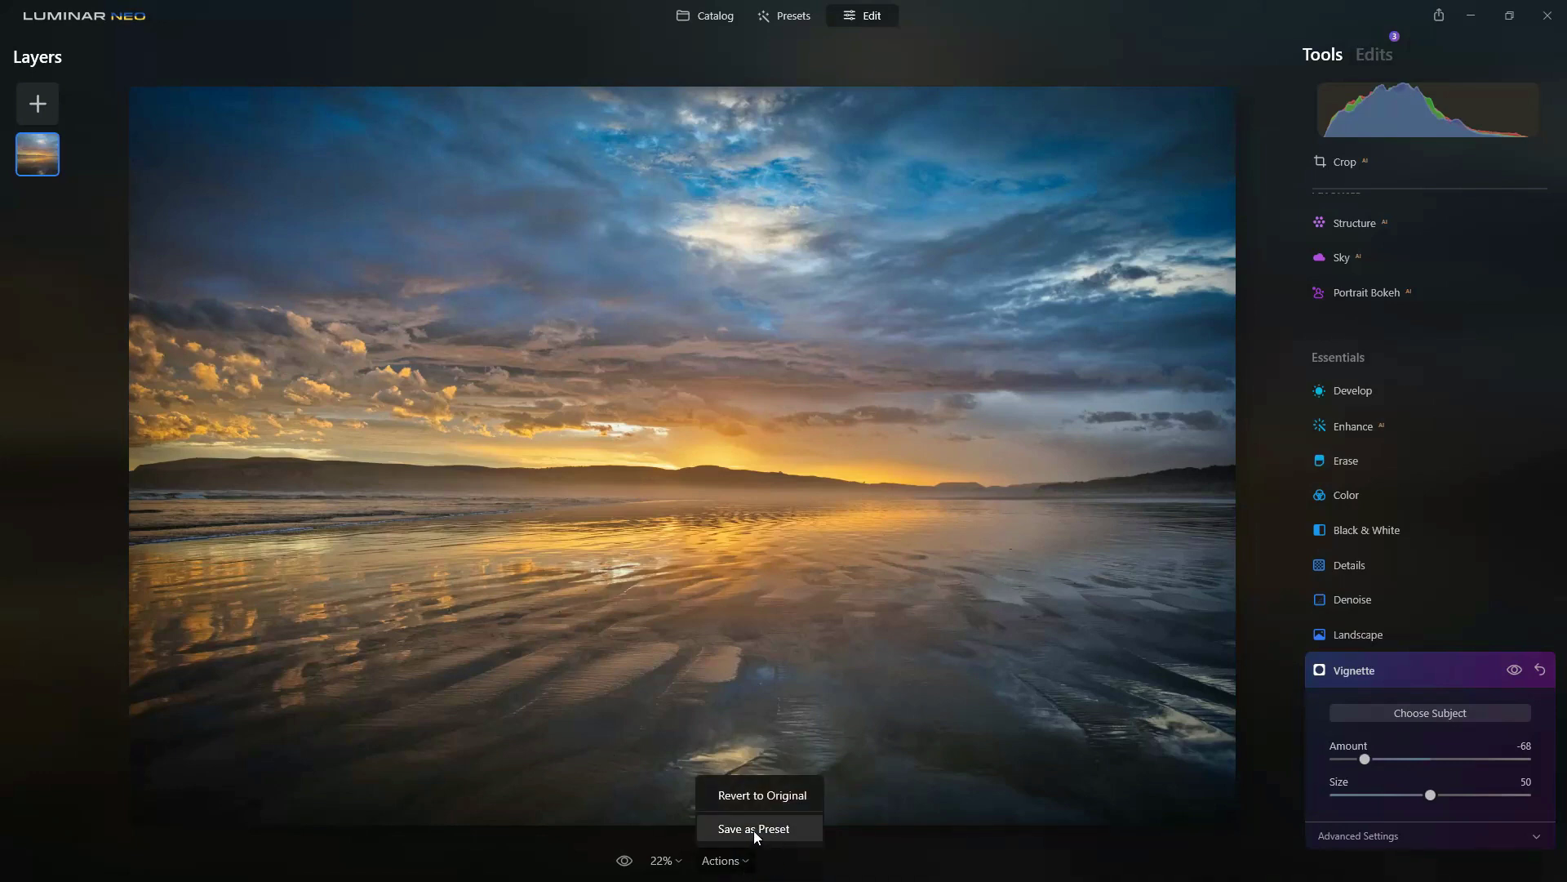
click(750, 827)
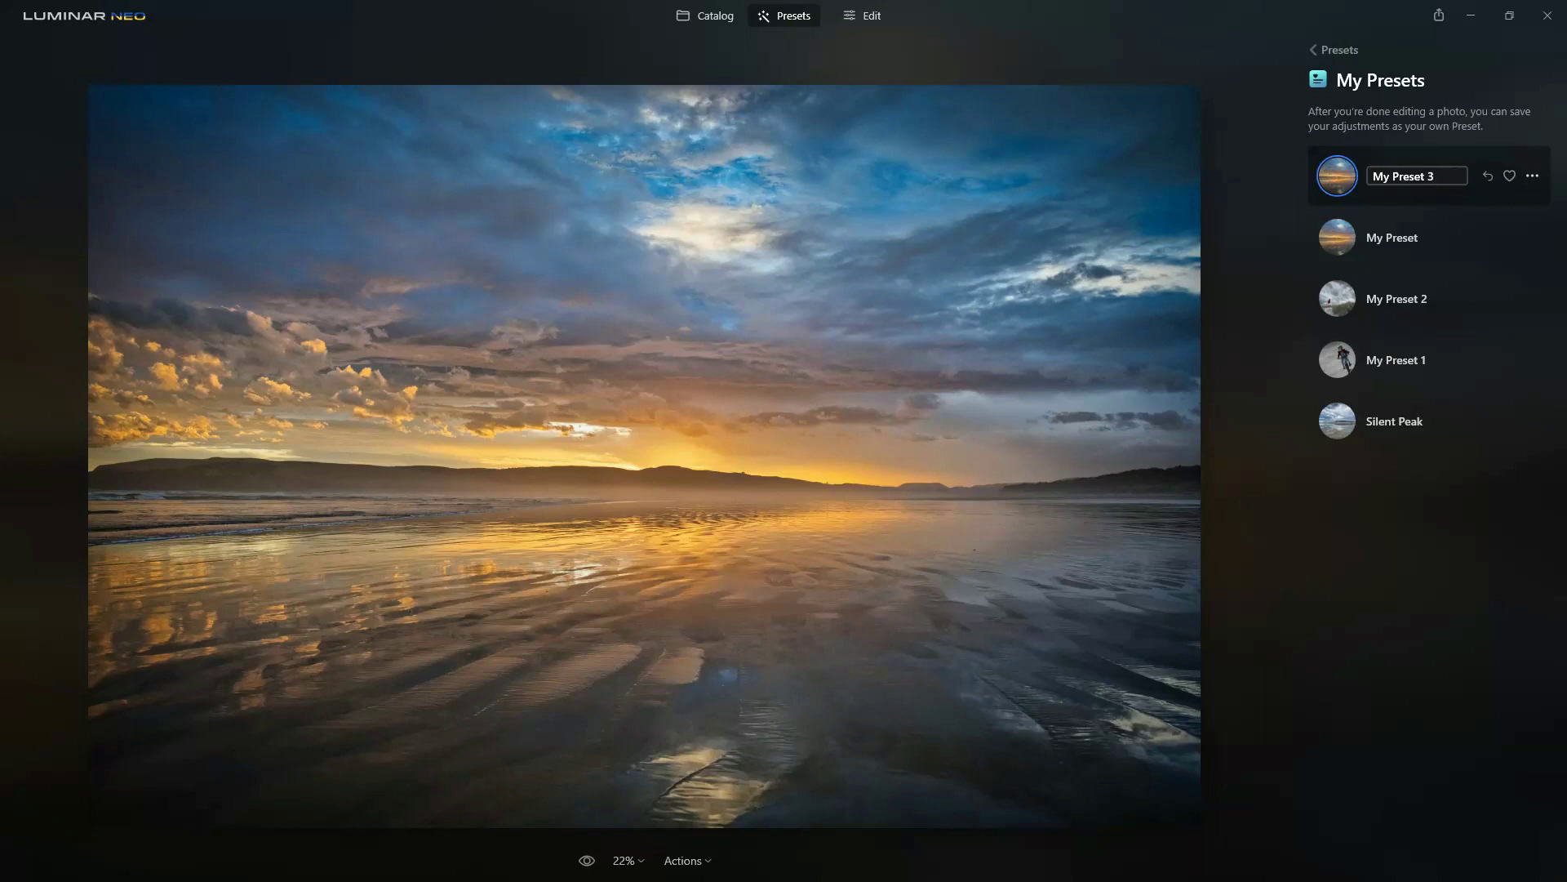
drag(1434, 176, 1282, 170)
text(Beached)
click(1487, 175)
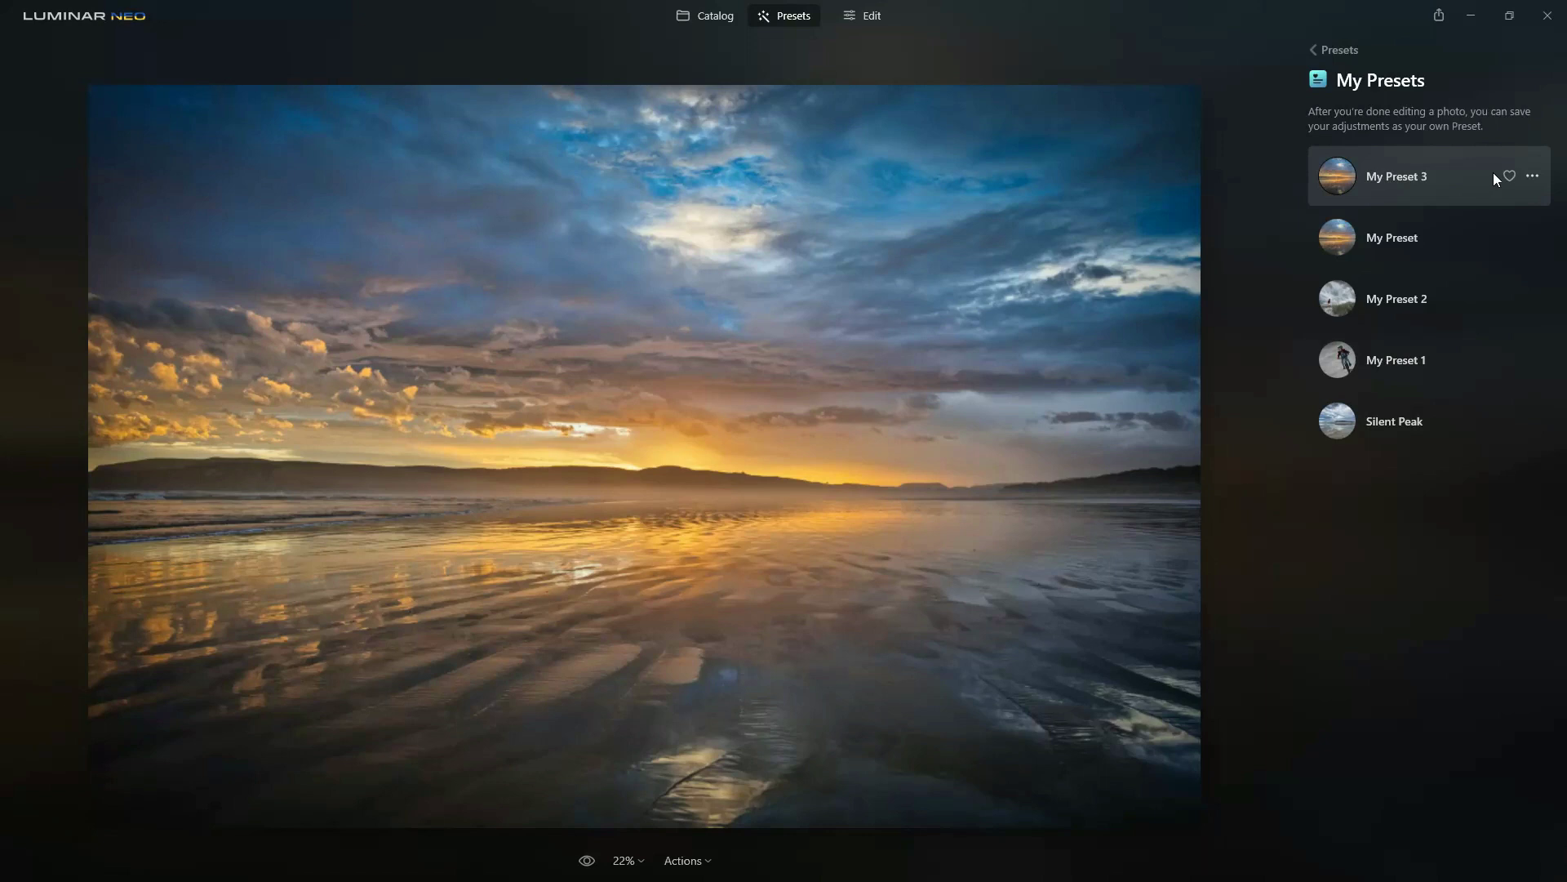
Rename My Preset 3 to 'Beached' and mark it as a favourite
click(1531, 175)
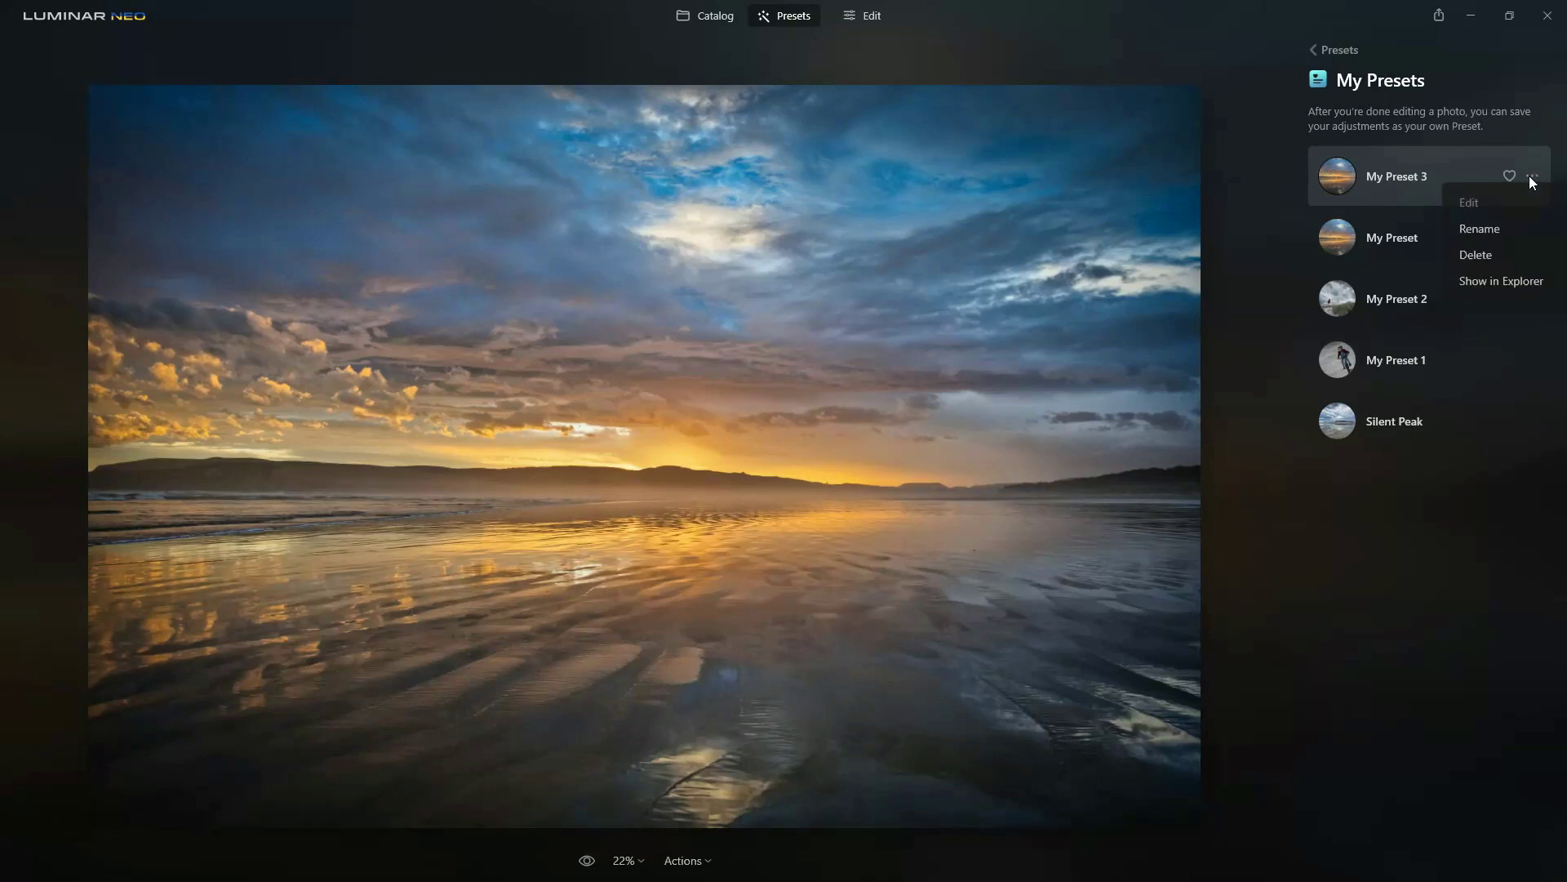
click(1492, 229)
key(ctrl+a)
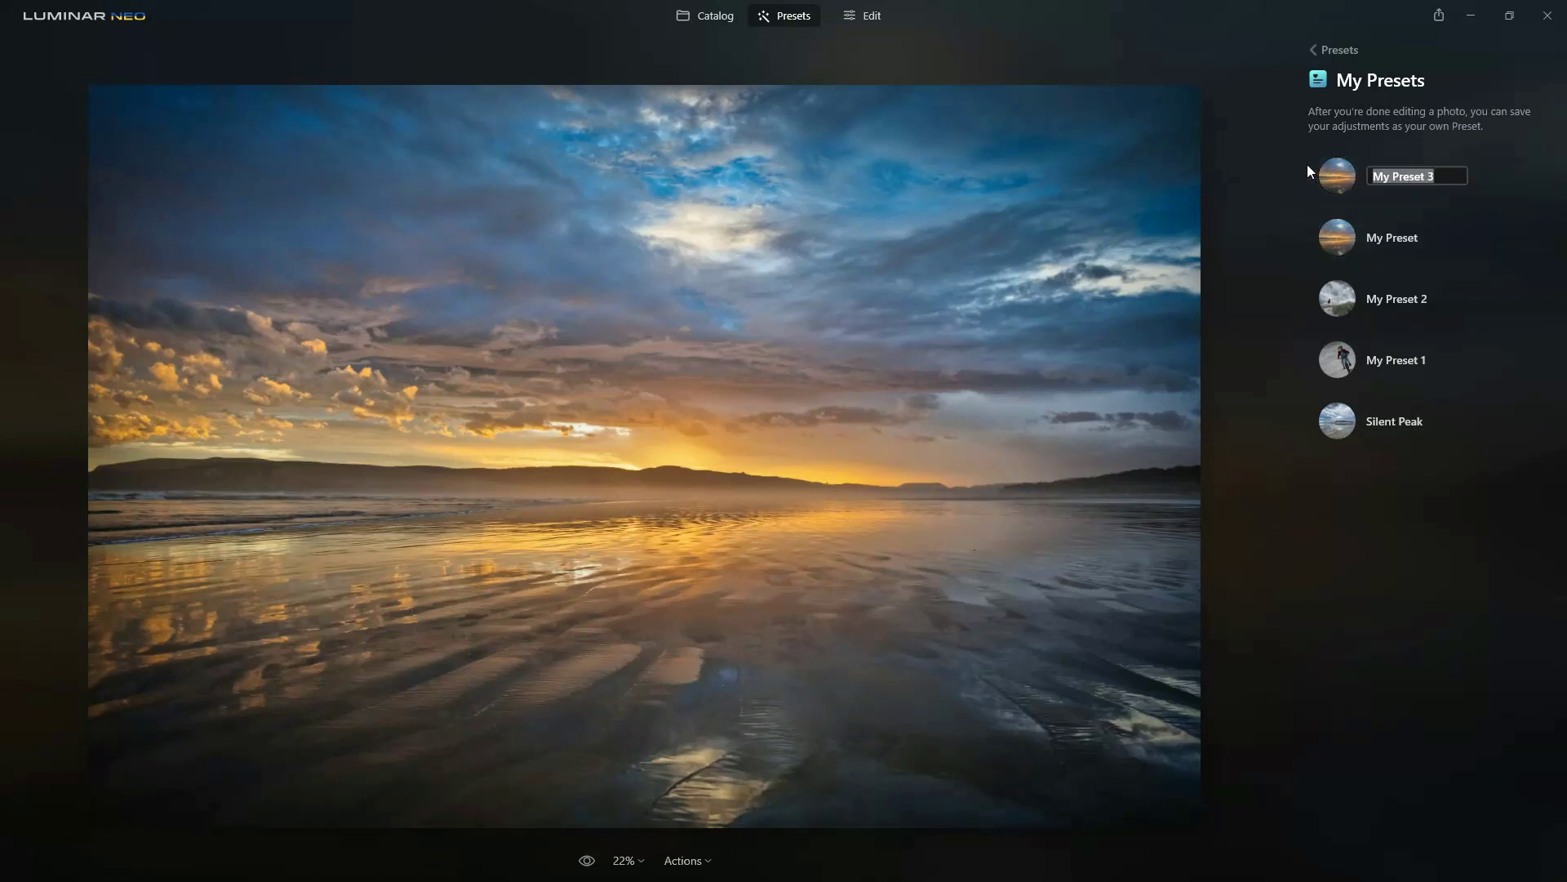
text(Beaxch)
key(BackSpace)
key(BackSpace)
key(BackSpace)
text(ched)
key(Return)
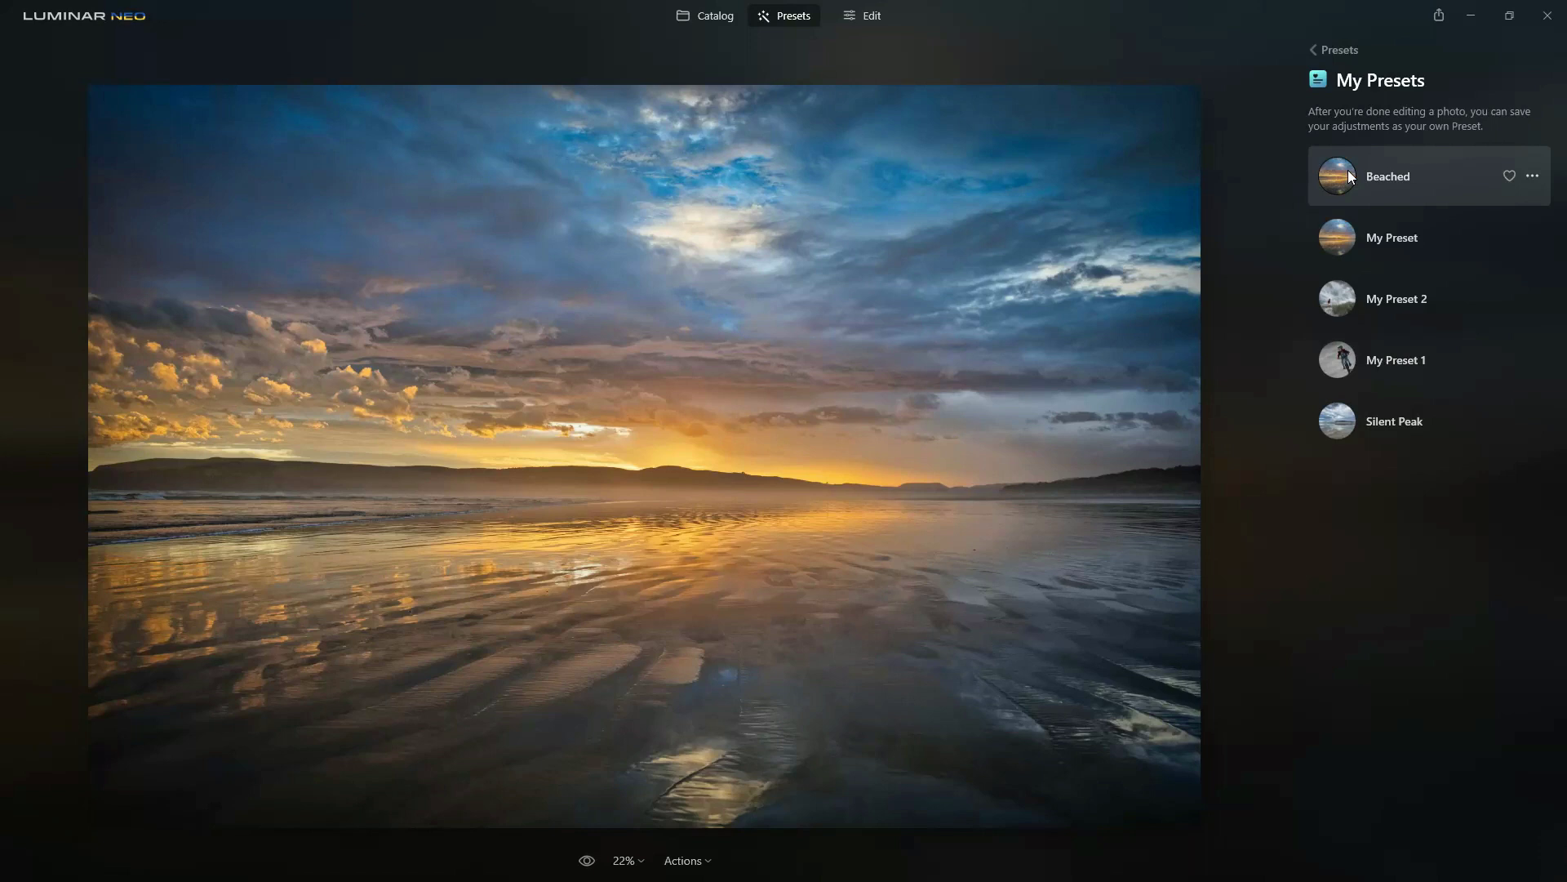
click(1510, 179)
Leave My Presets and open the Favorites preset collection
click(1532, 176)
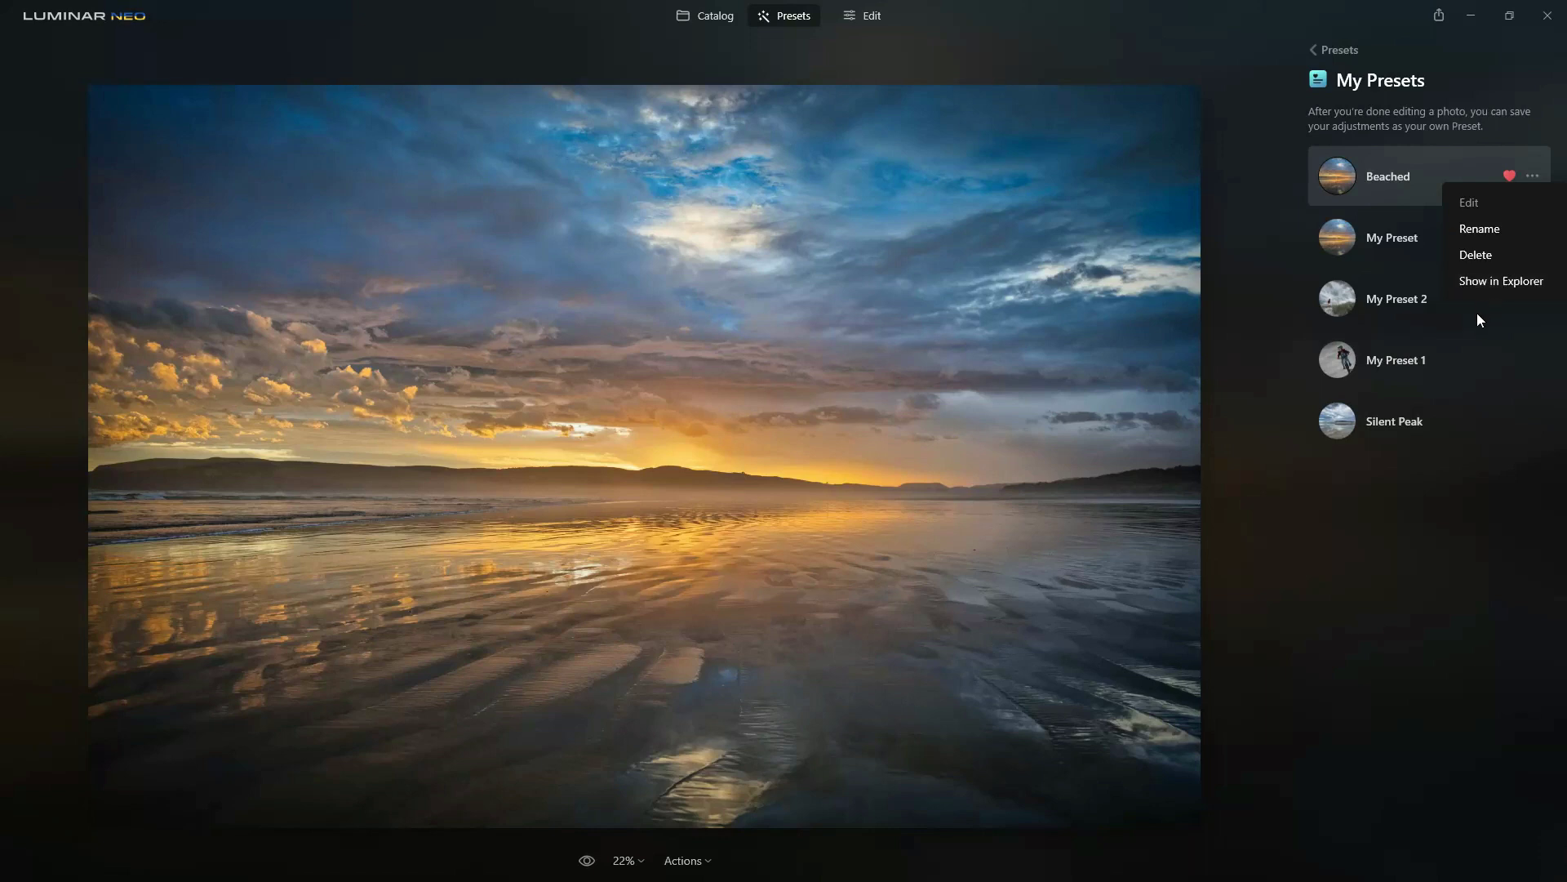
click(1329, 50)
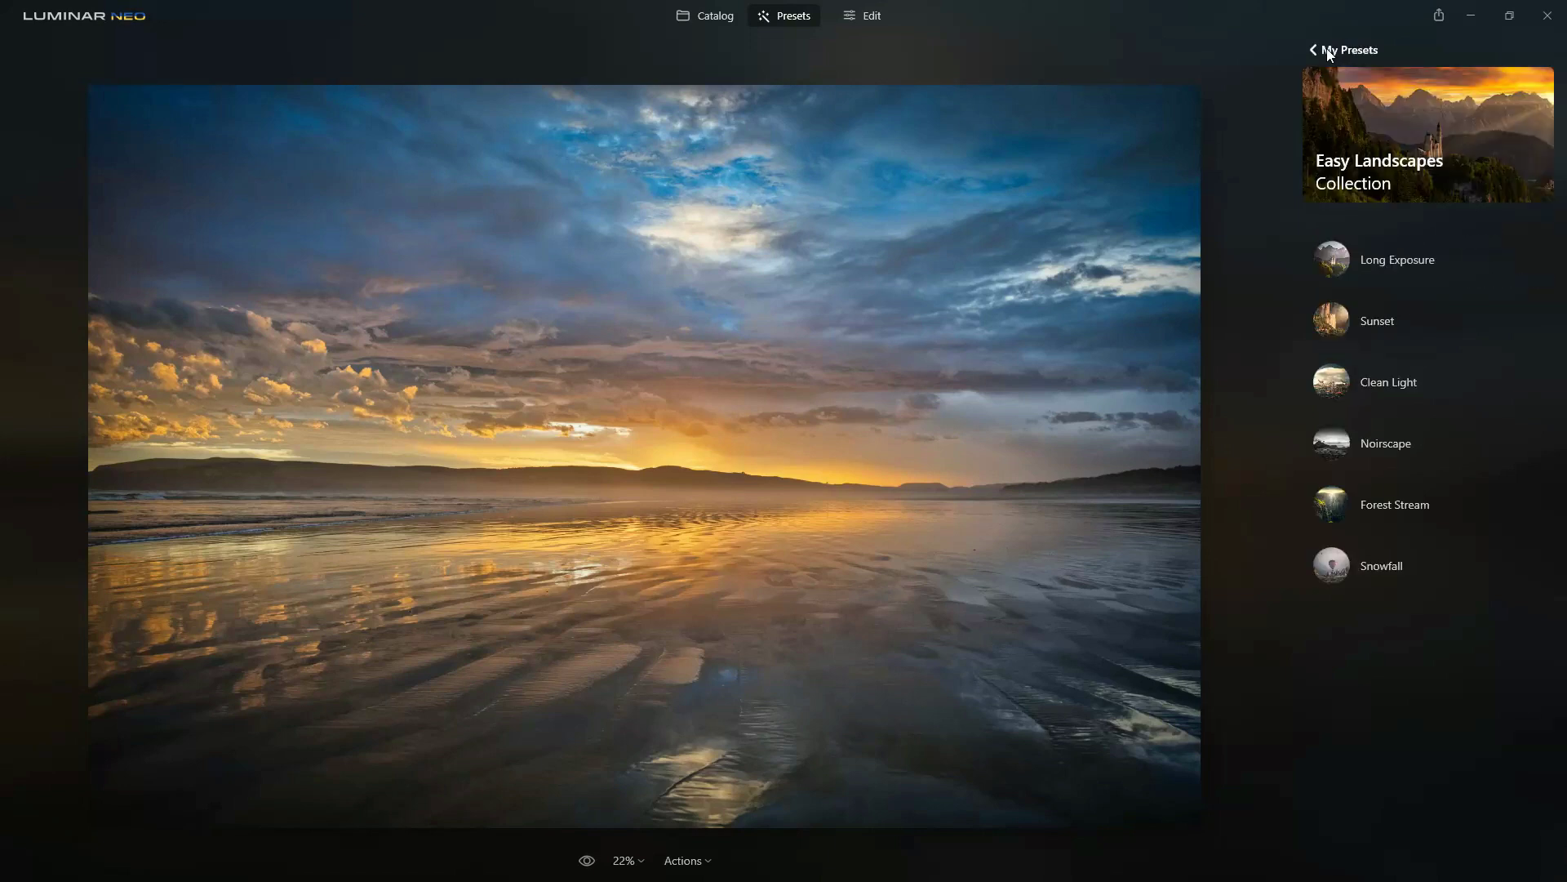
click(1329, 49)
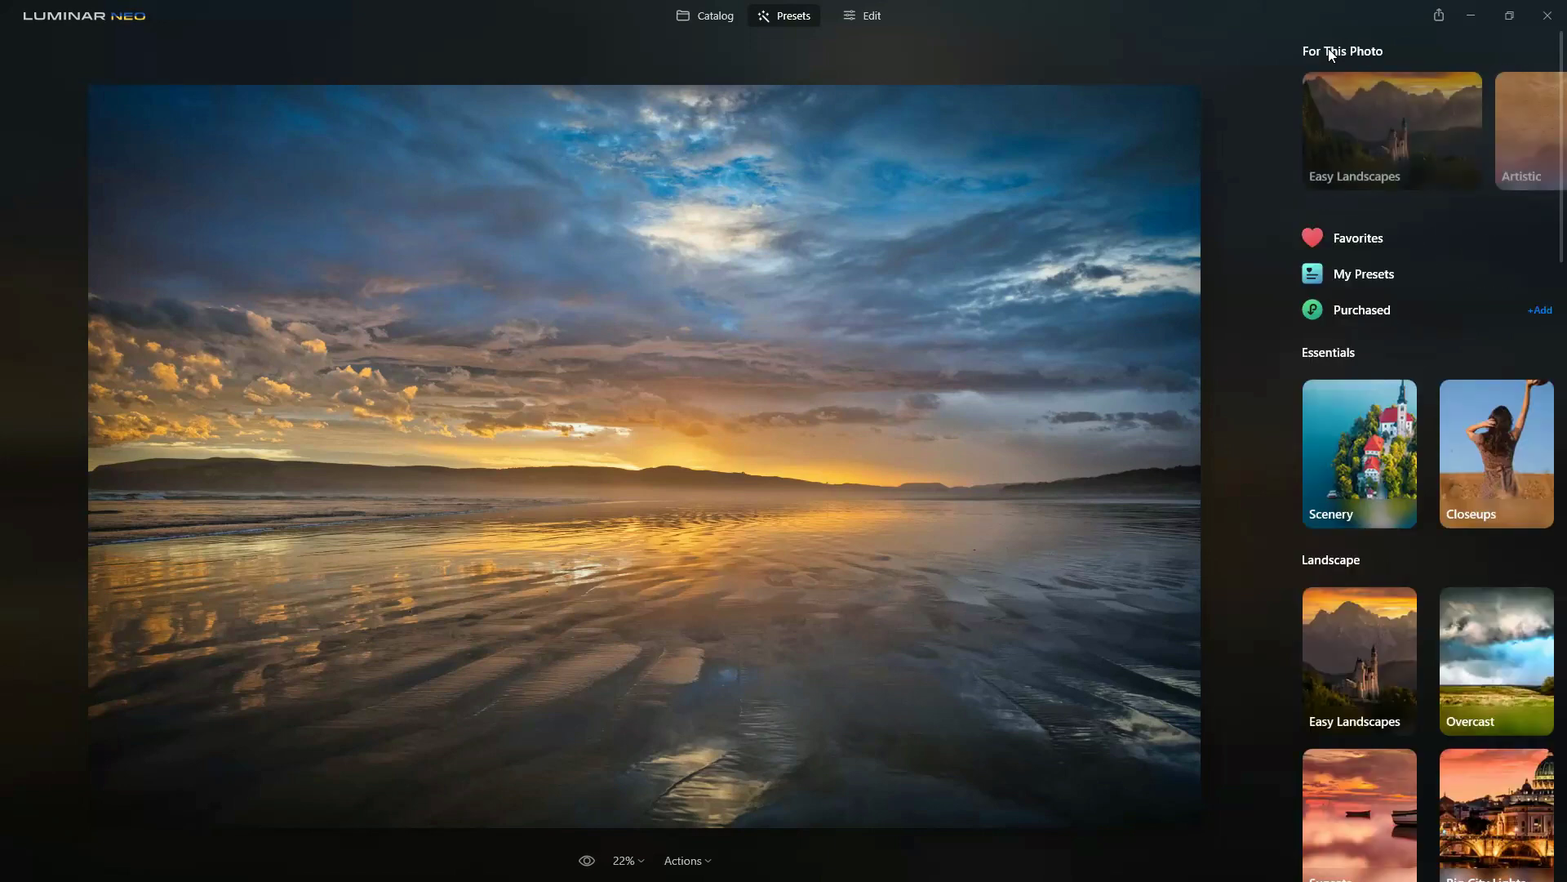
click(1370, 242)
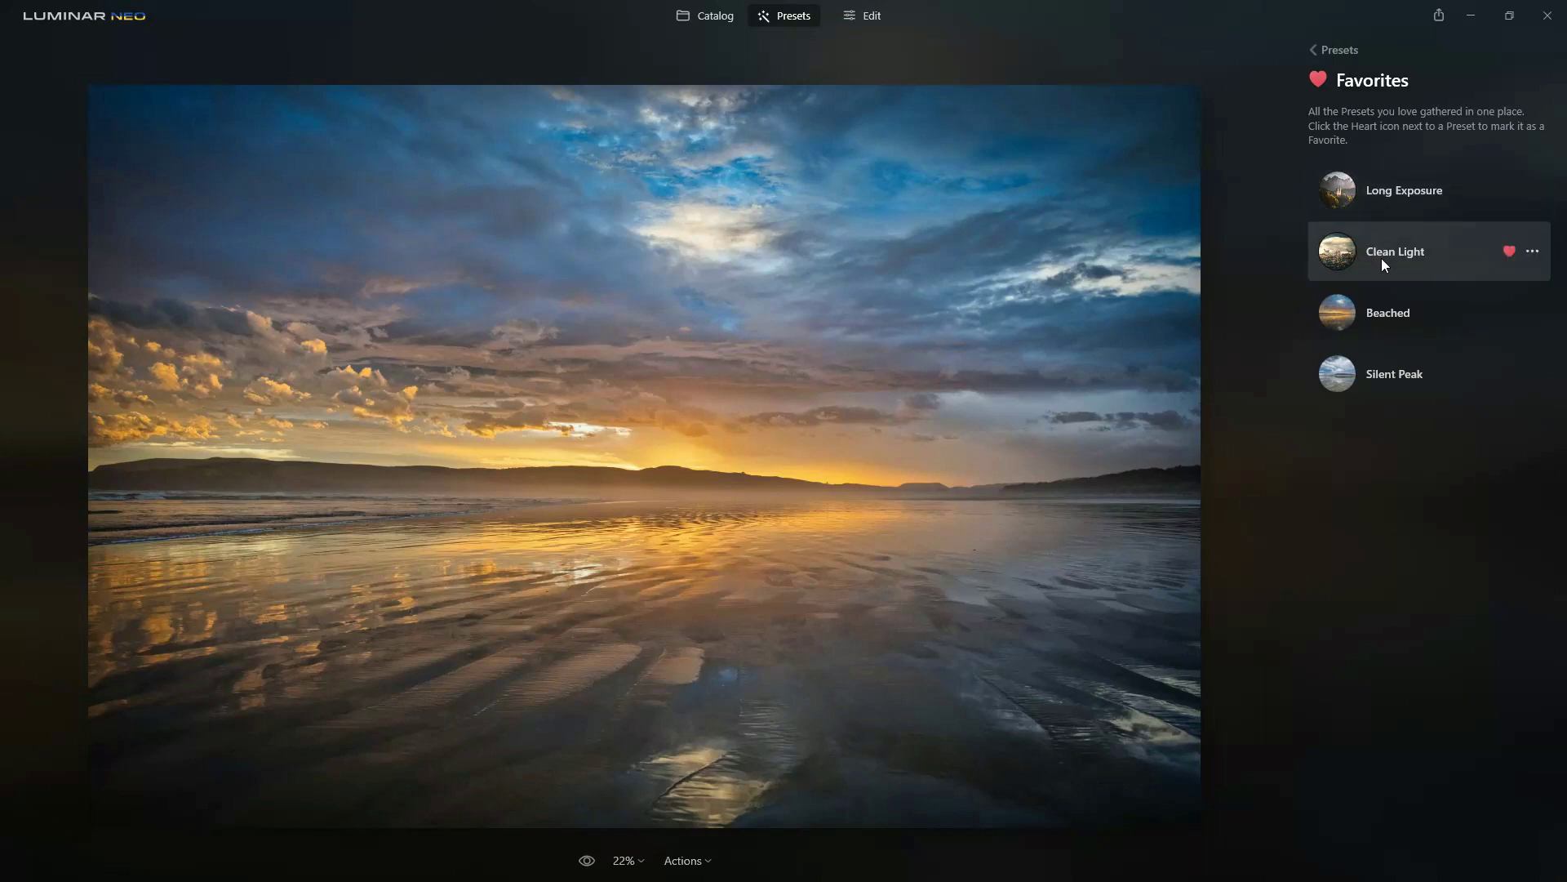
Try Long Exposure, Clean Light, Beached and Silent Peak, finishing with Beached applied
mouse_move(1390, 321)
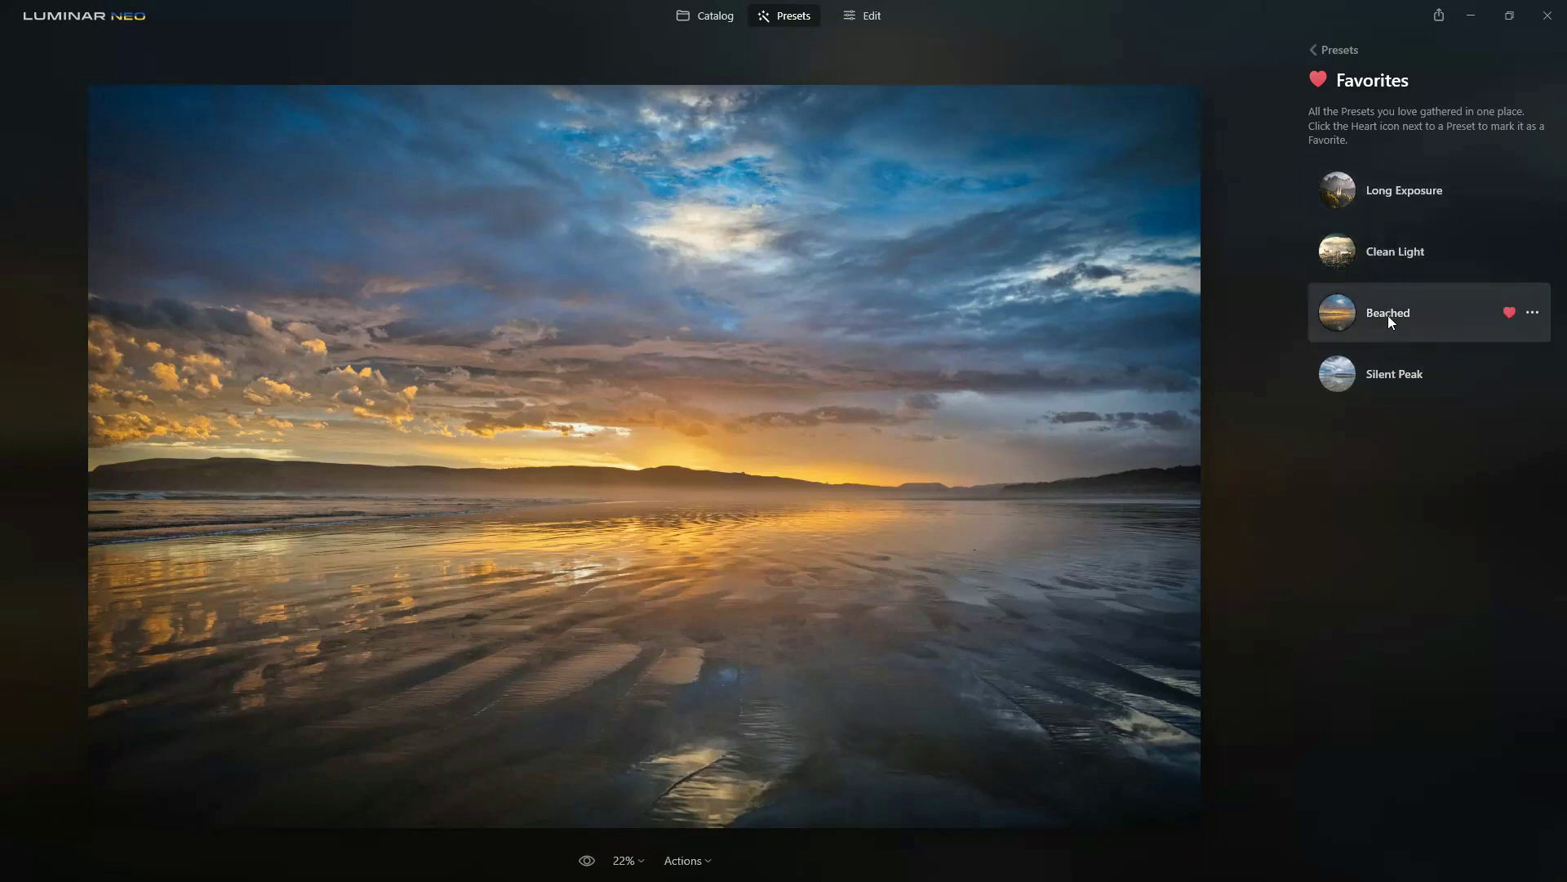
click(1394, 194)
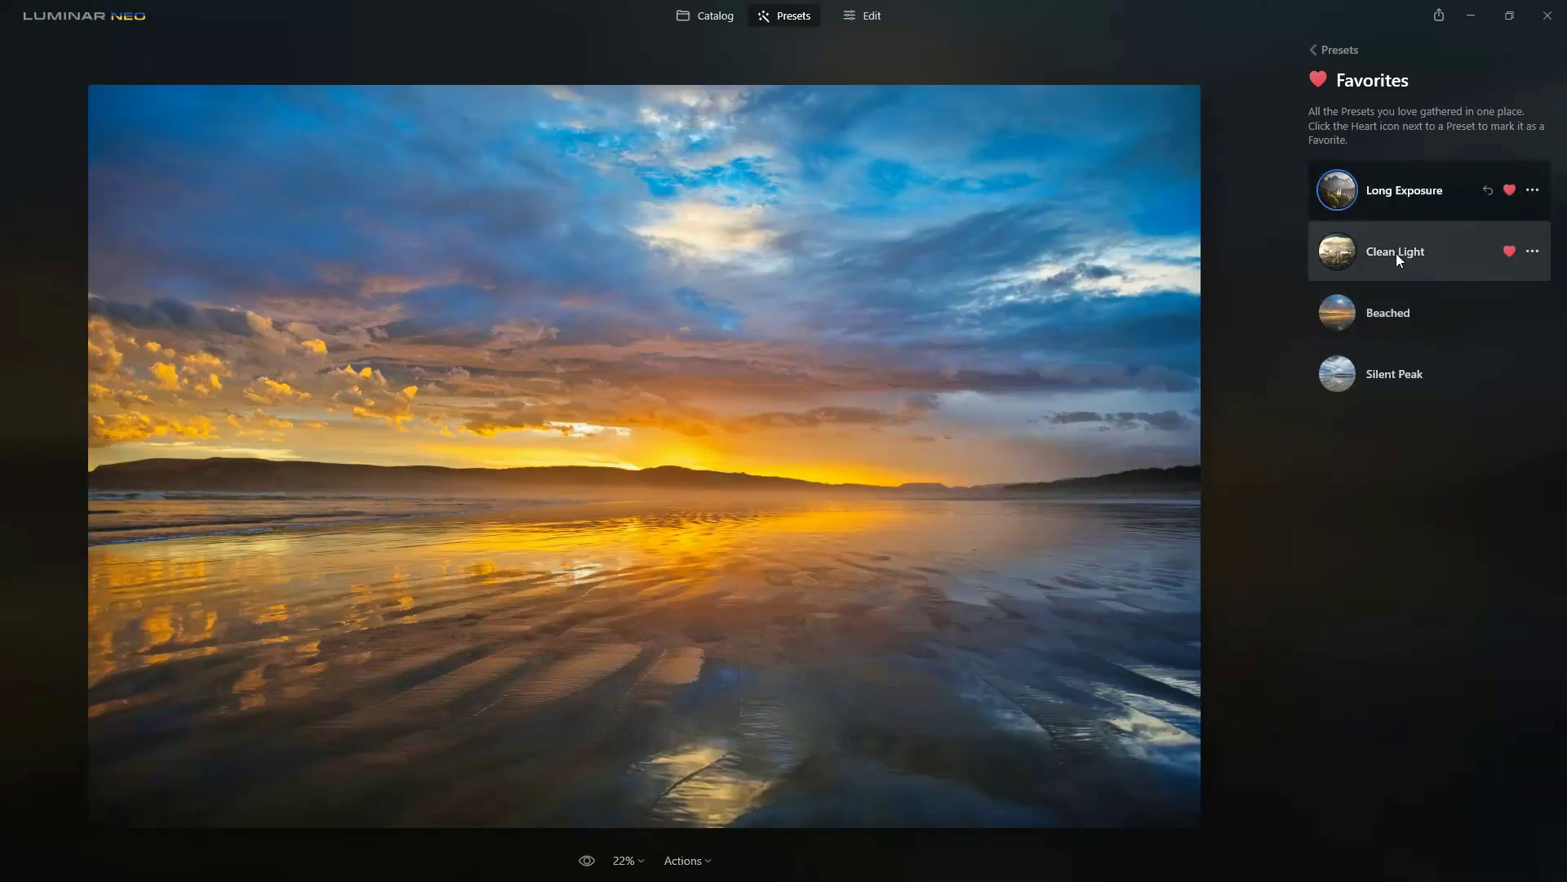
click(1396, 253)
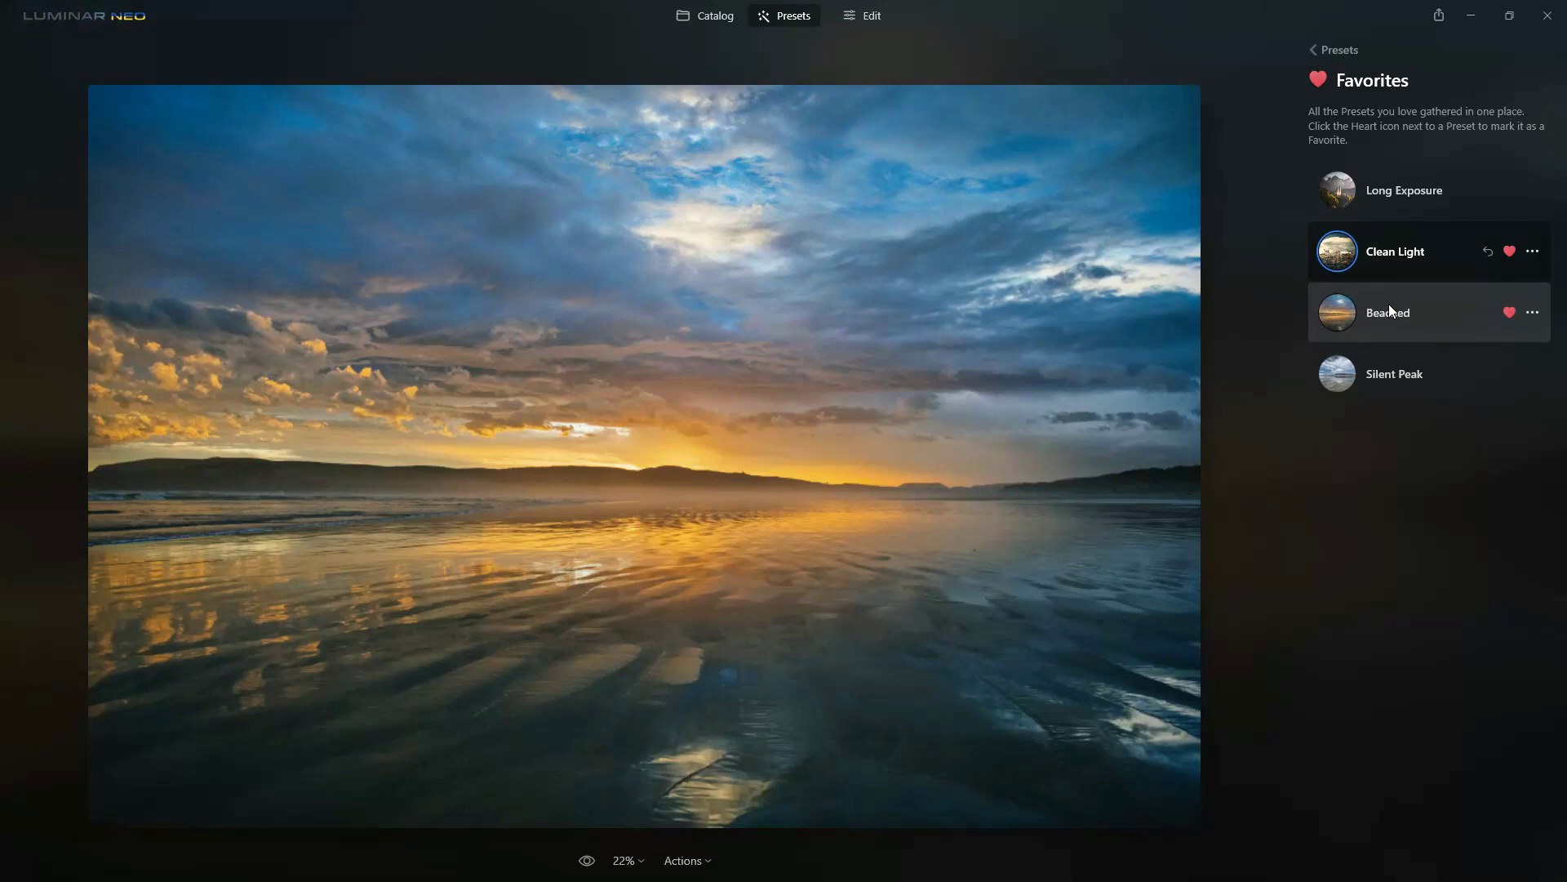
click(1390, 305)
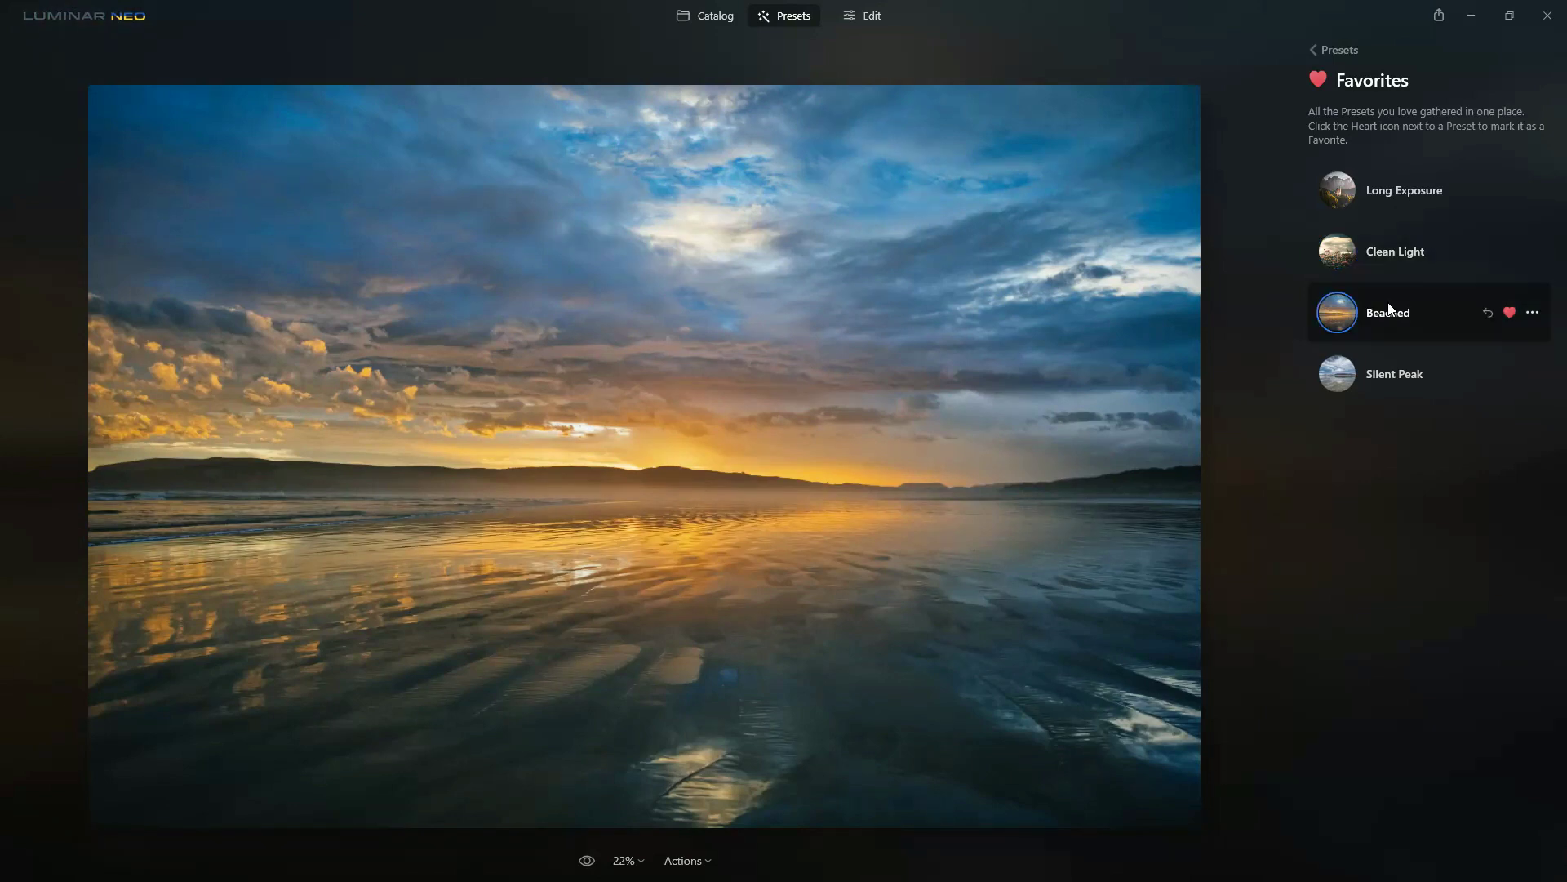
click(1380, 373)
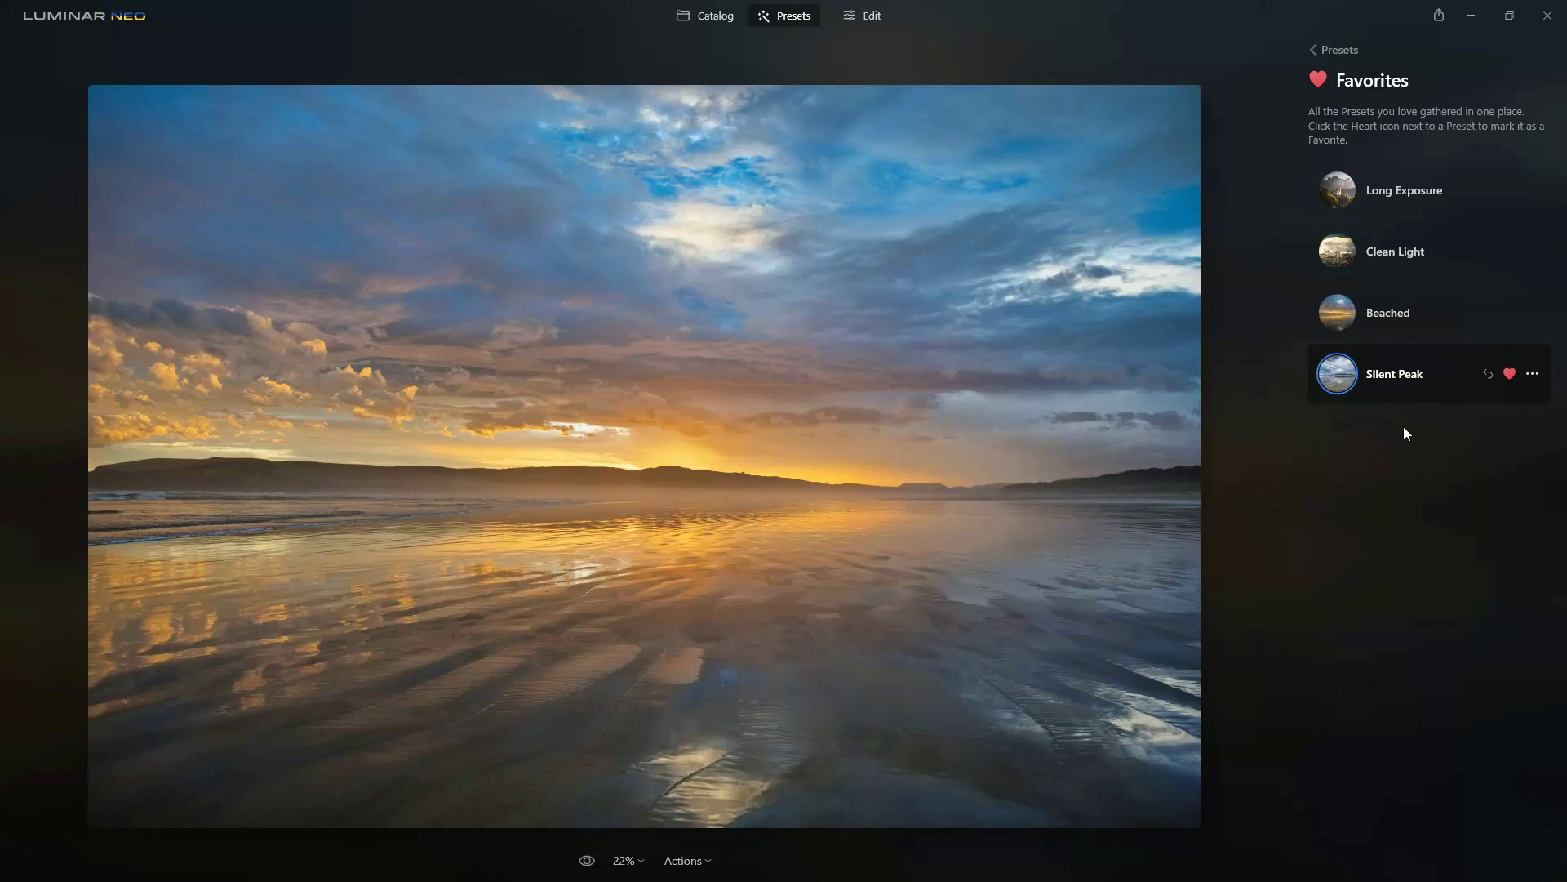
click(1393, 313)
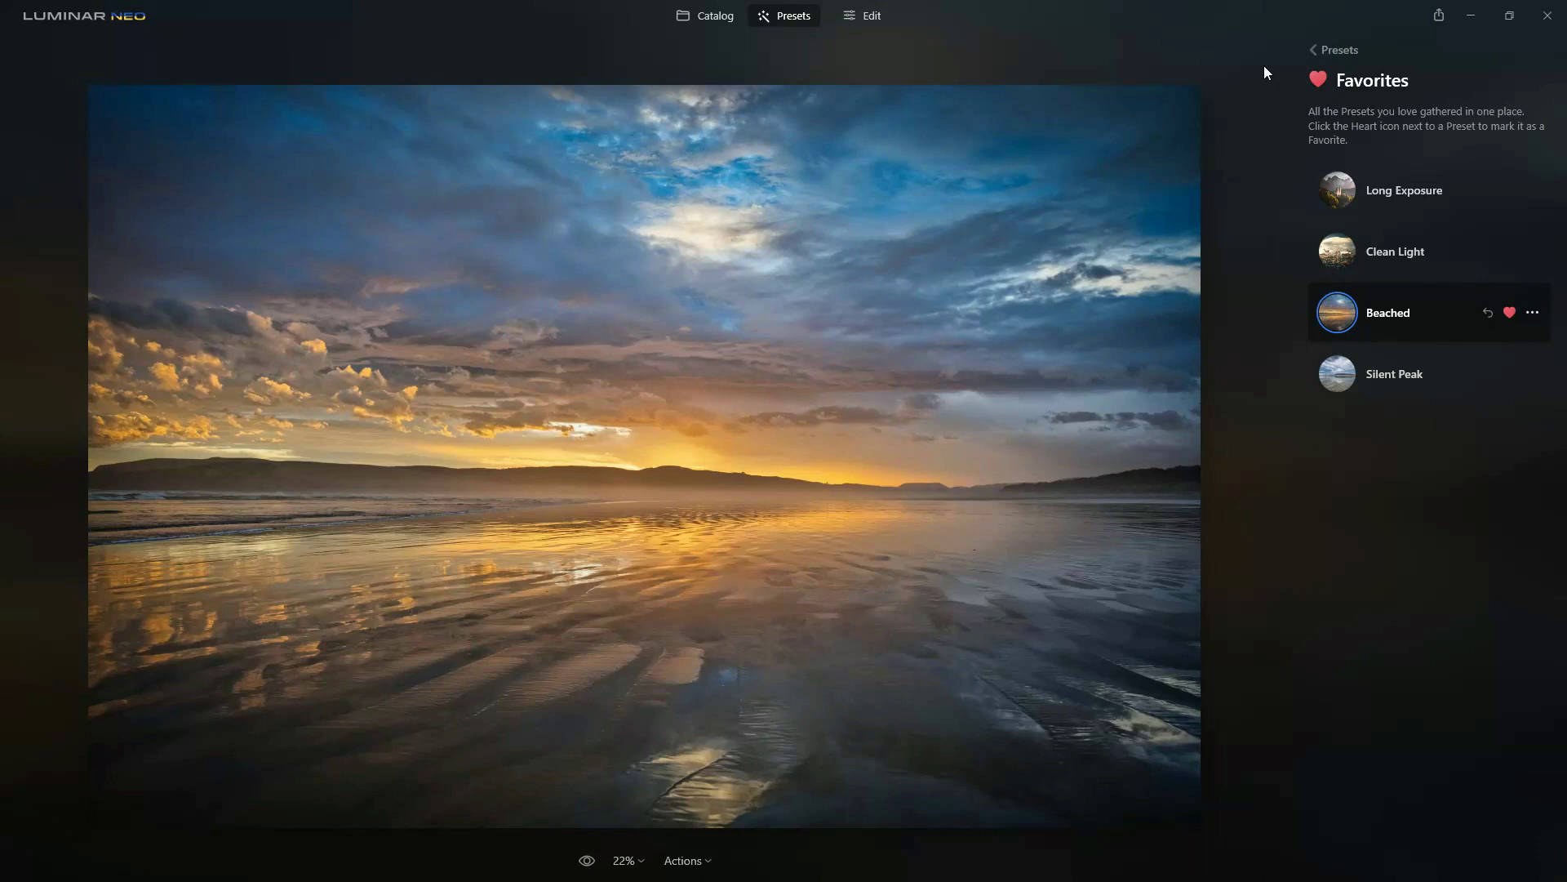
click(76, 15)
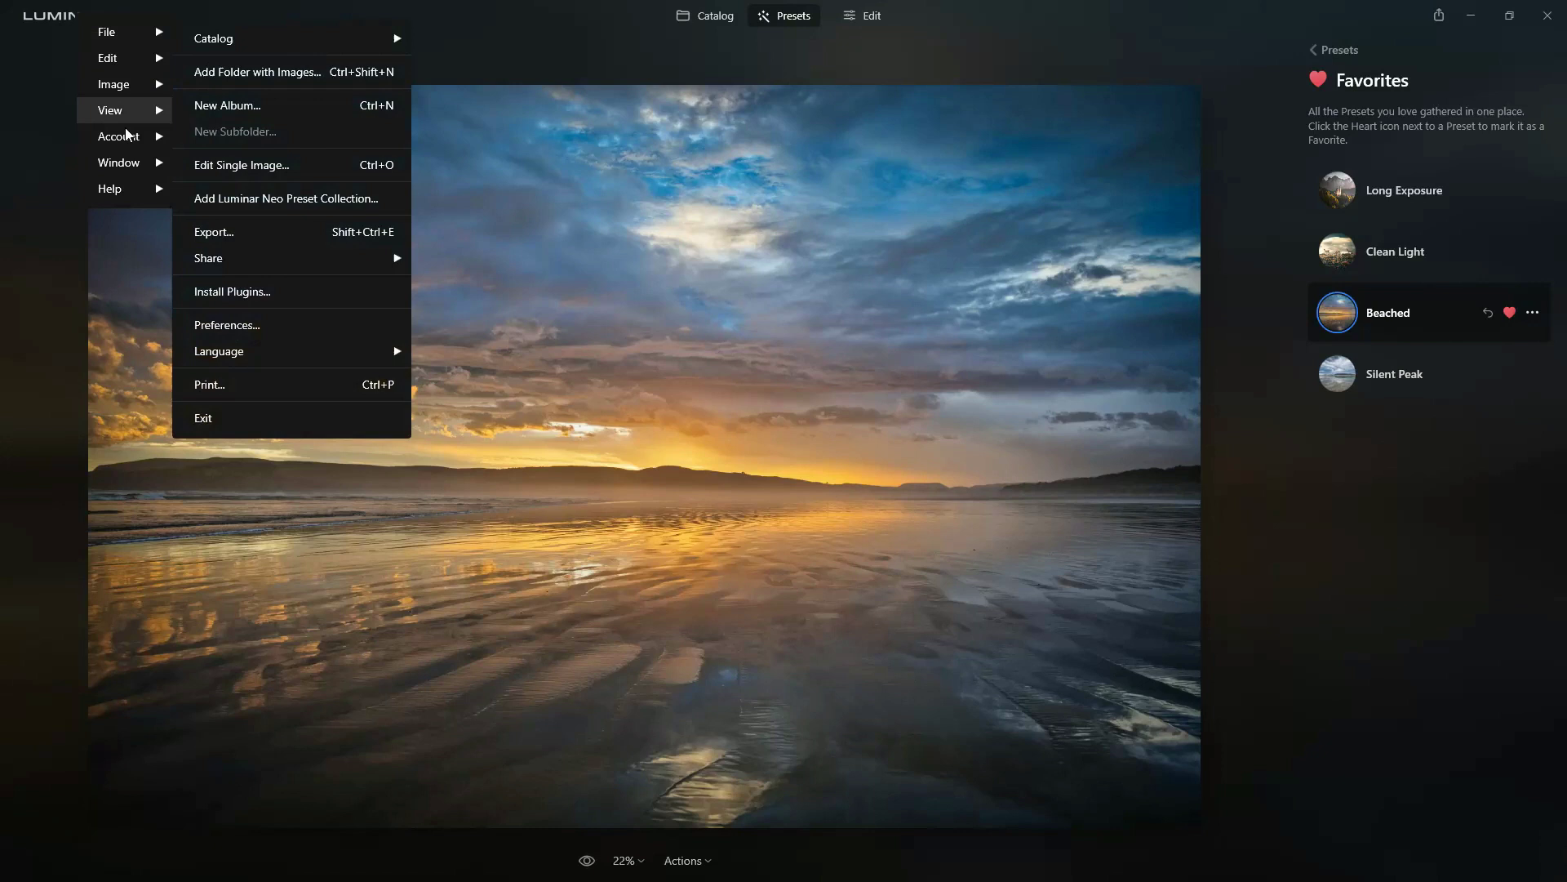
mouse_move(147, 193)
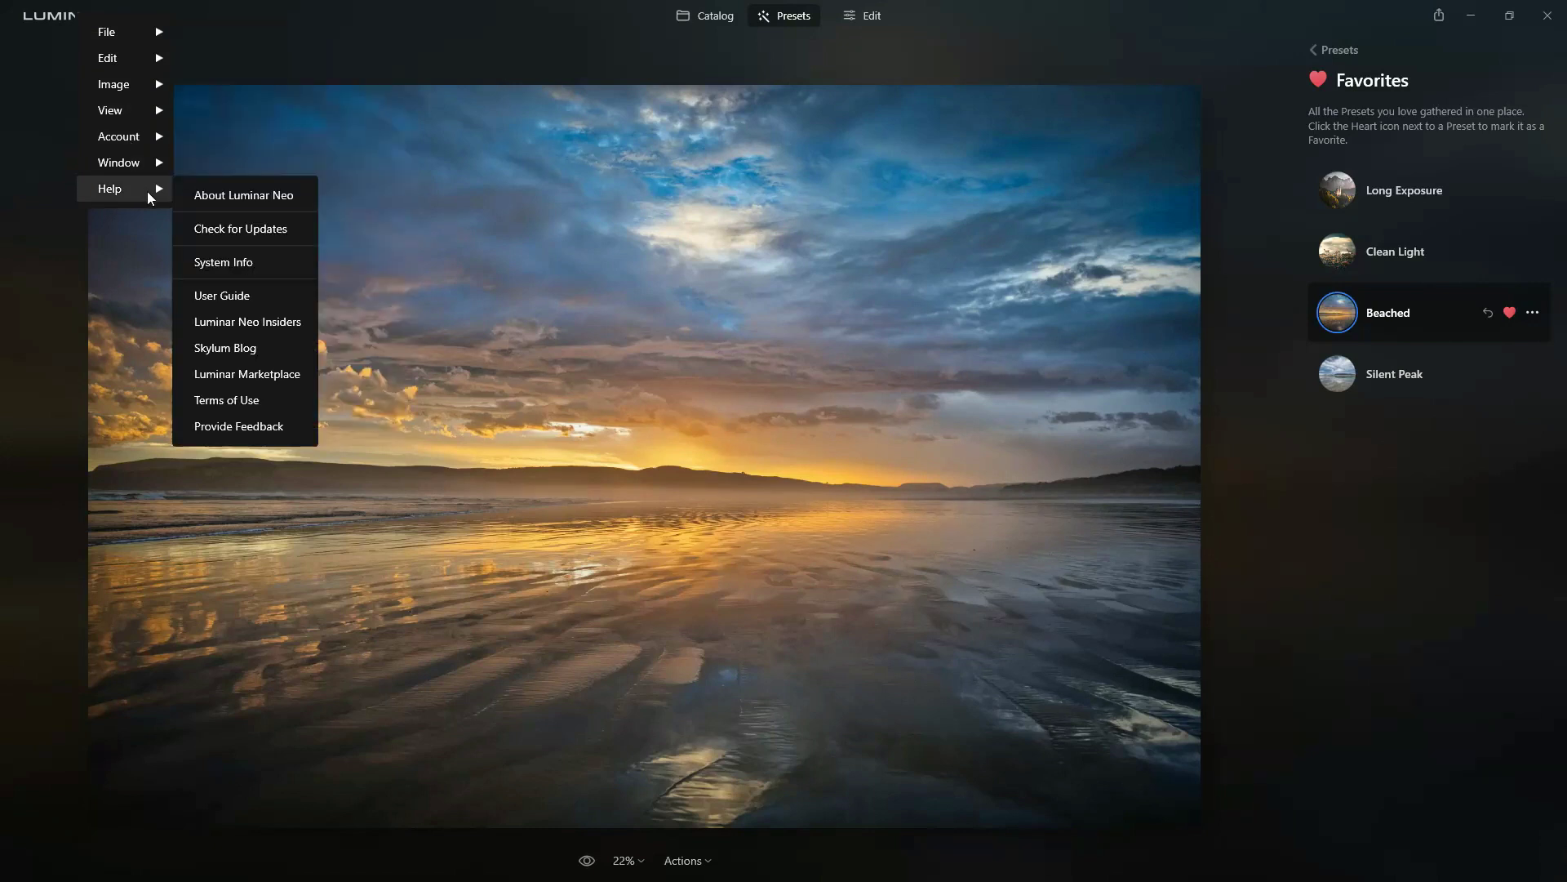
click(232, 236)
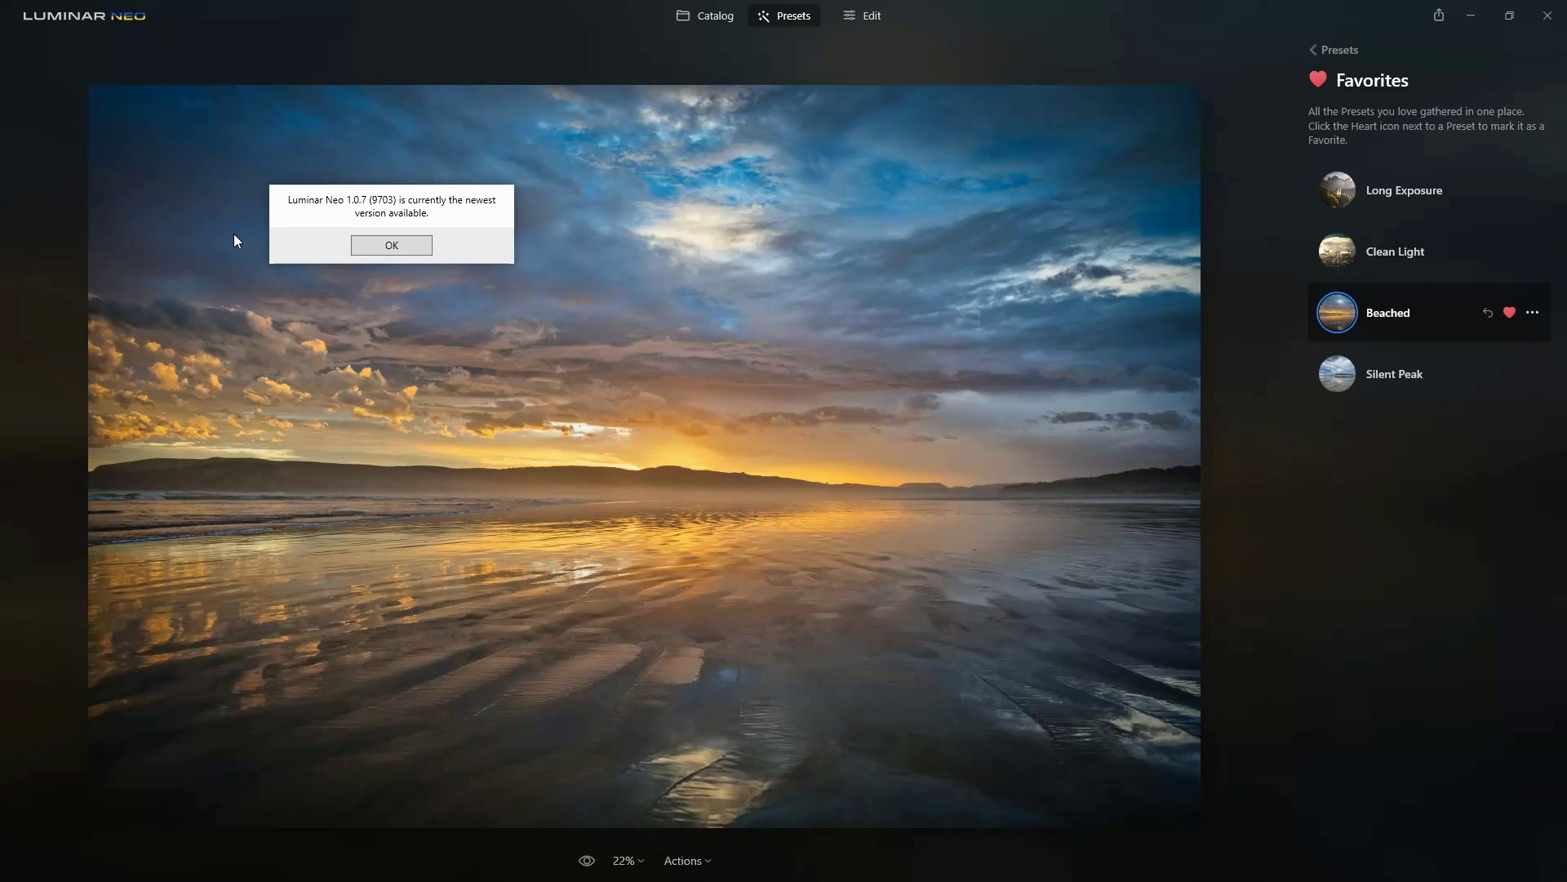
click(376, 245)
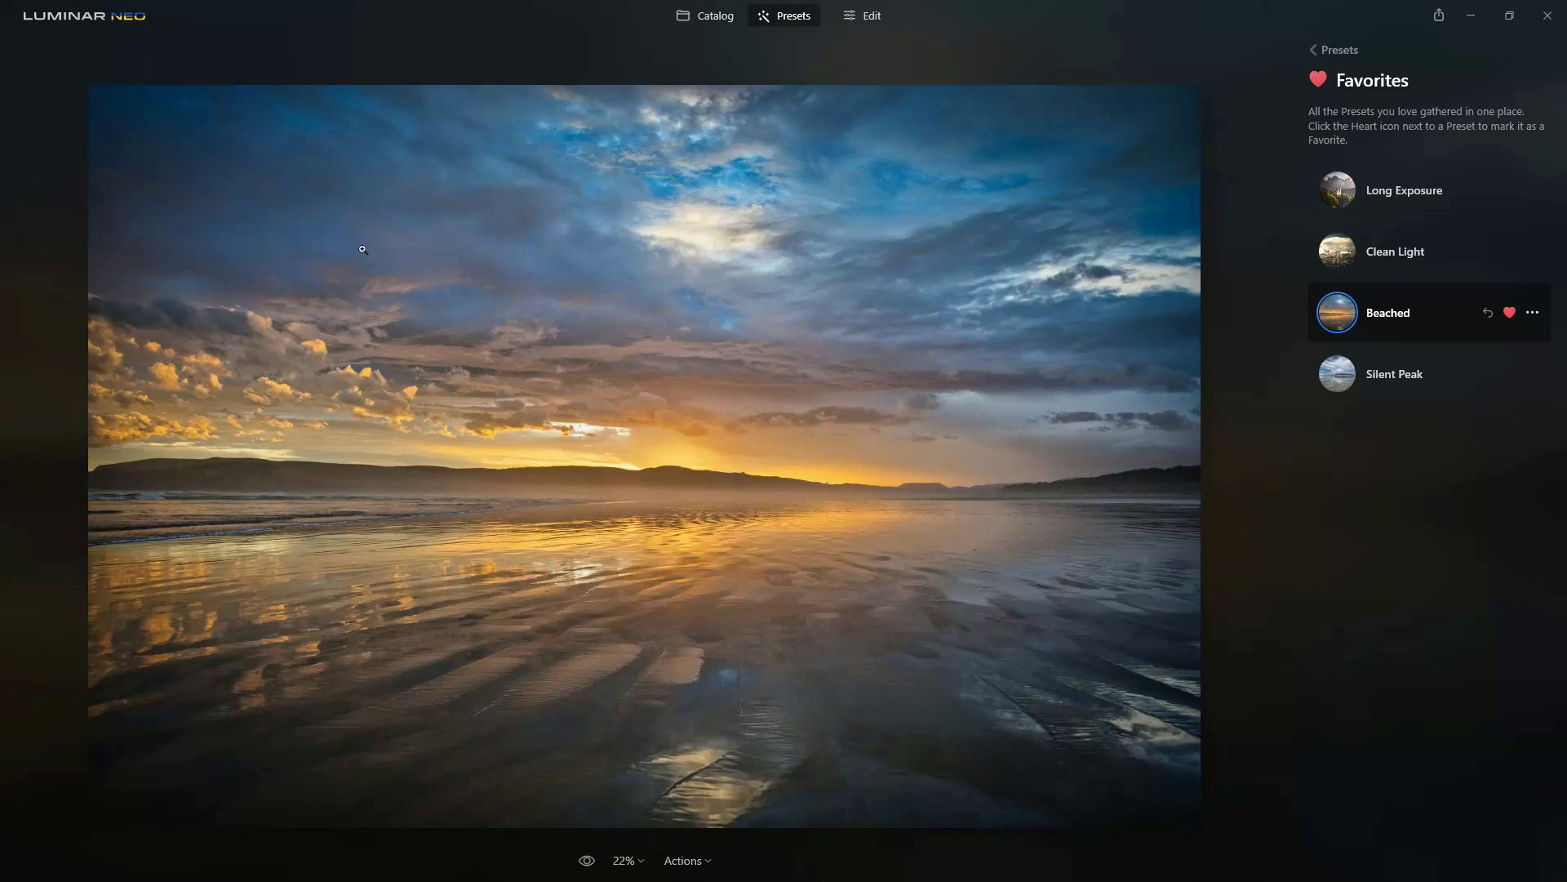